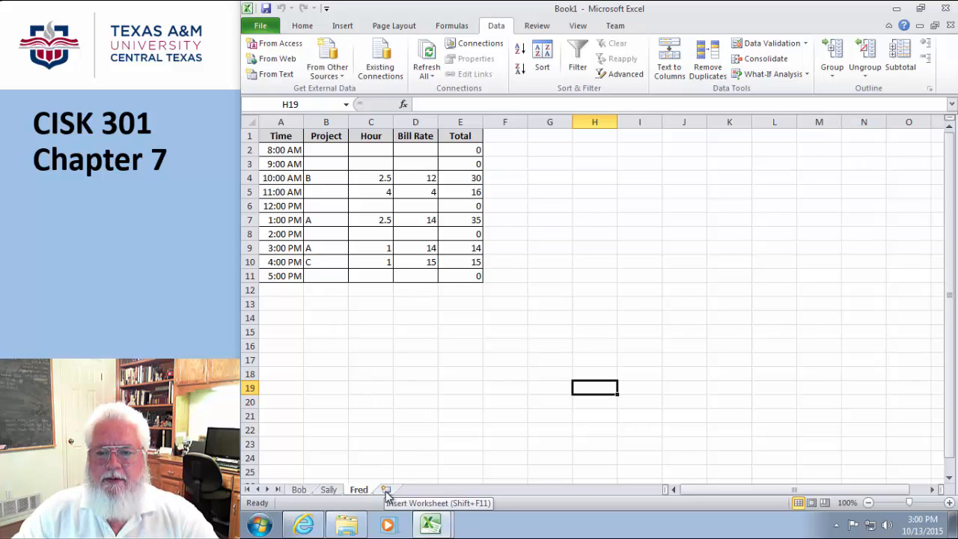
# Step: Enter =SUM(Bob!E4+Sally!E4+Fred!E4) in cell G4 of the Fred sheet and review the resulting formula
pyautogui.click(558, 178)
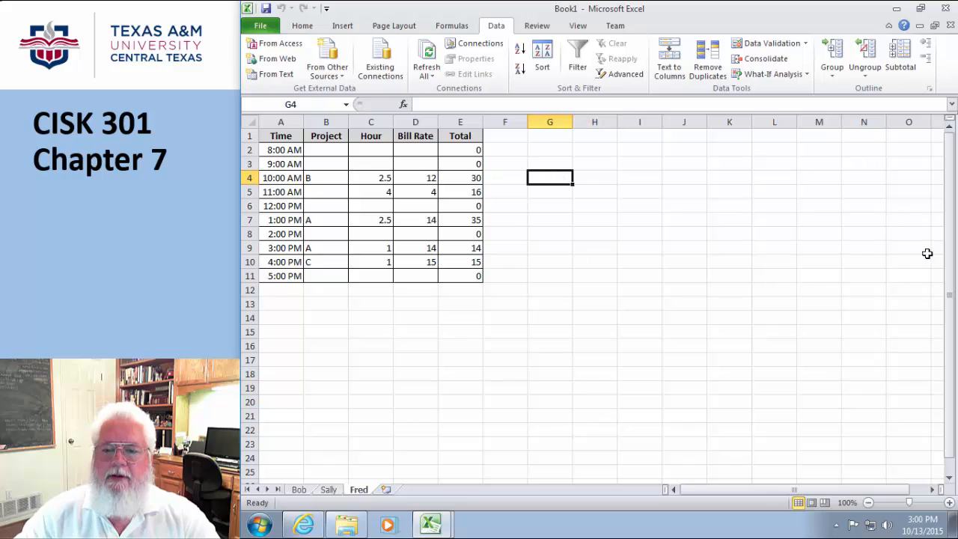
pyautogui.click(470, 178)
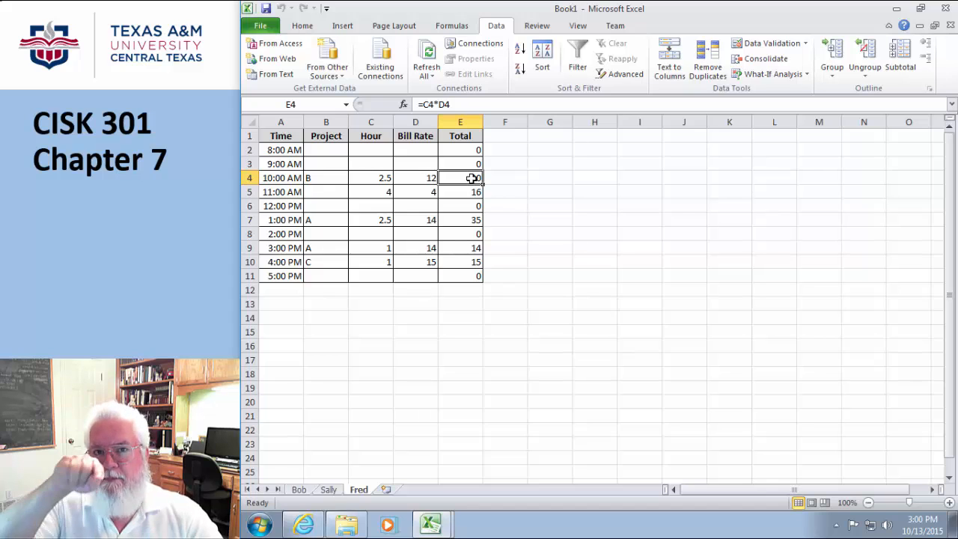
pyautogui.click(554, 178)
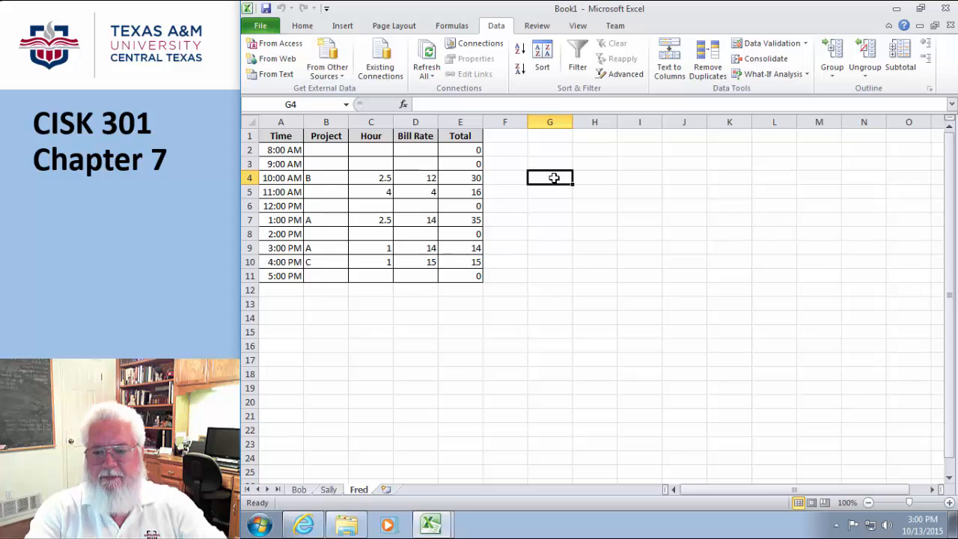
pyautogui.write('=sum(')
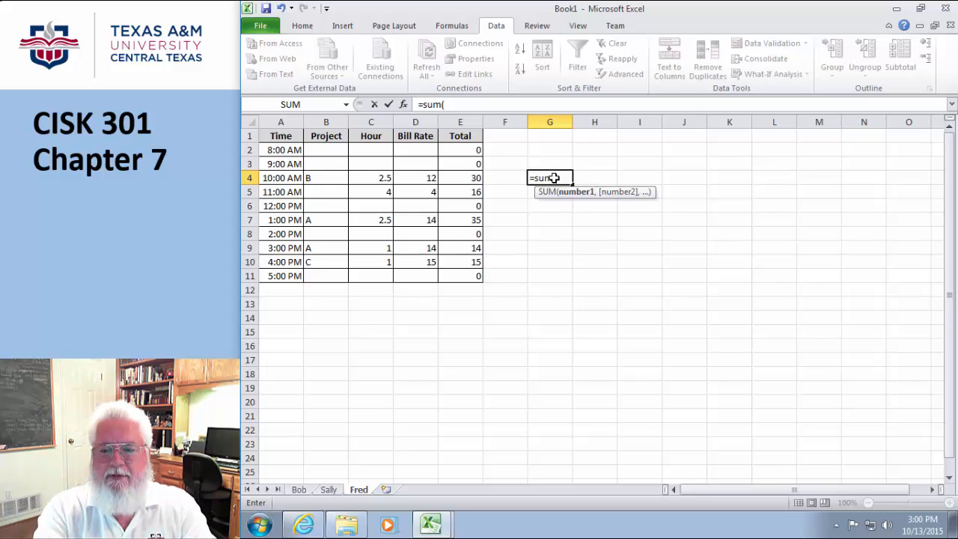
pyautogui.write('Bob!')
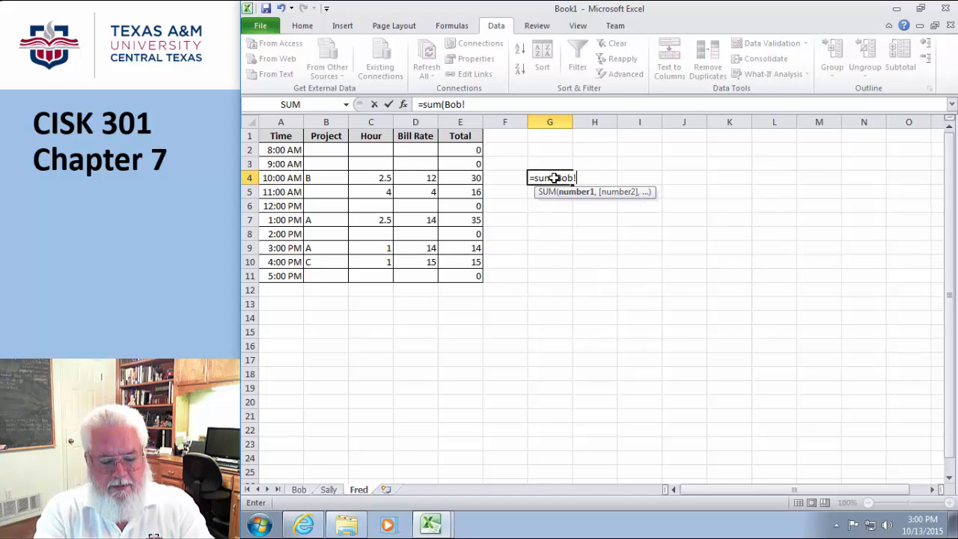
pyautogui.write('E4')
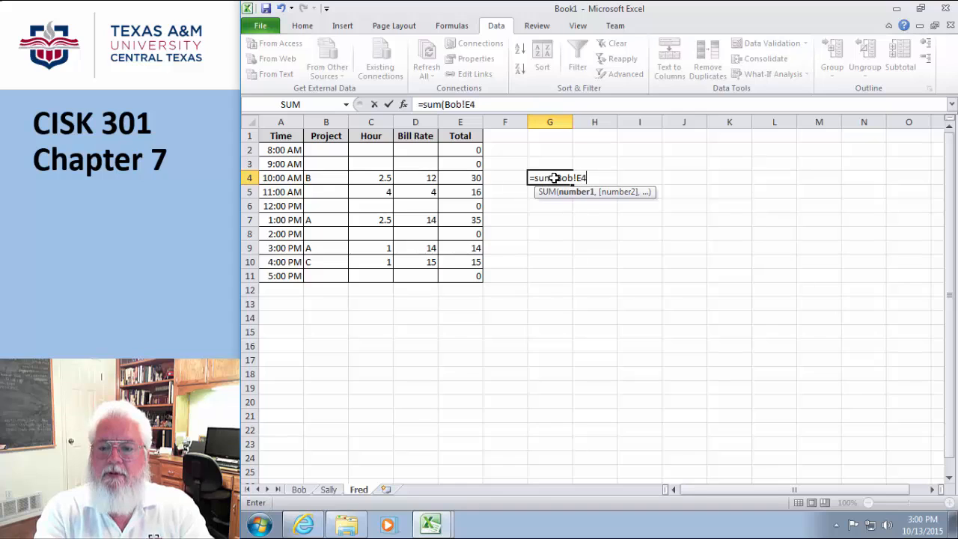
pyautogui.write('+Sally!')
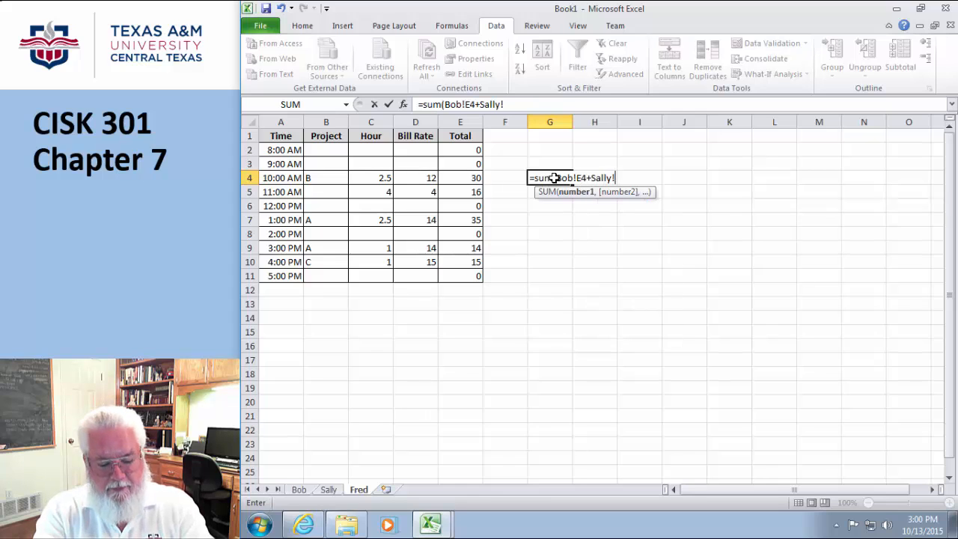
pyautogui.write('E4+')
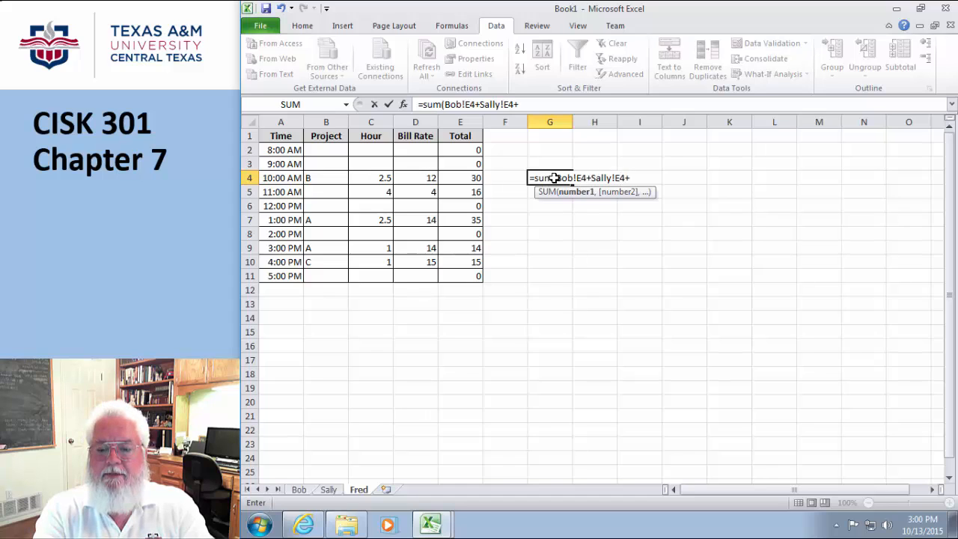
pyautogui.write('Fr')
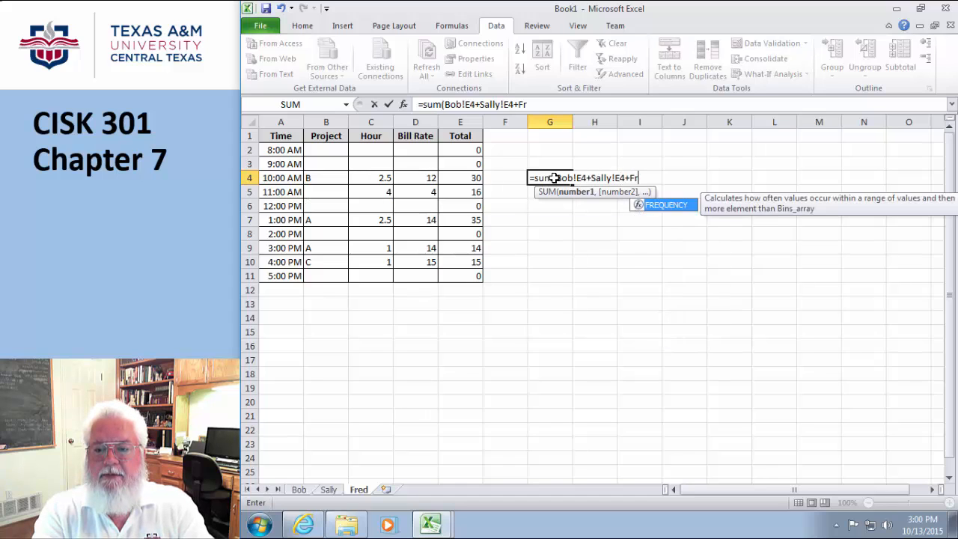
pyautogui.write('ed')
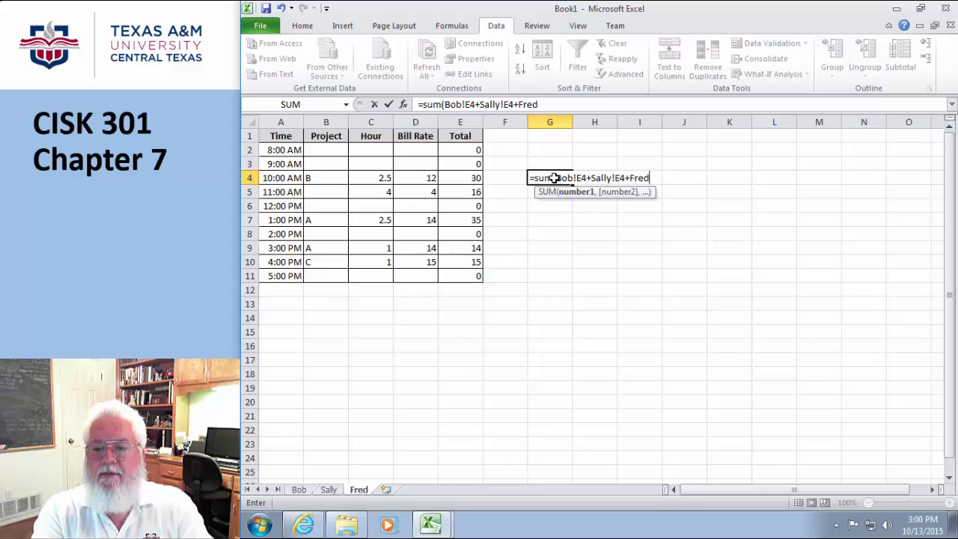
pyautogui.write('!E4')
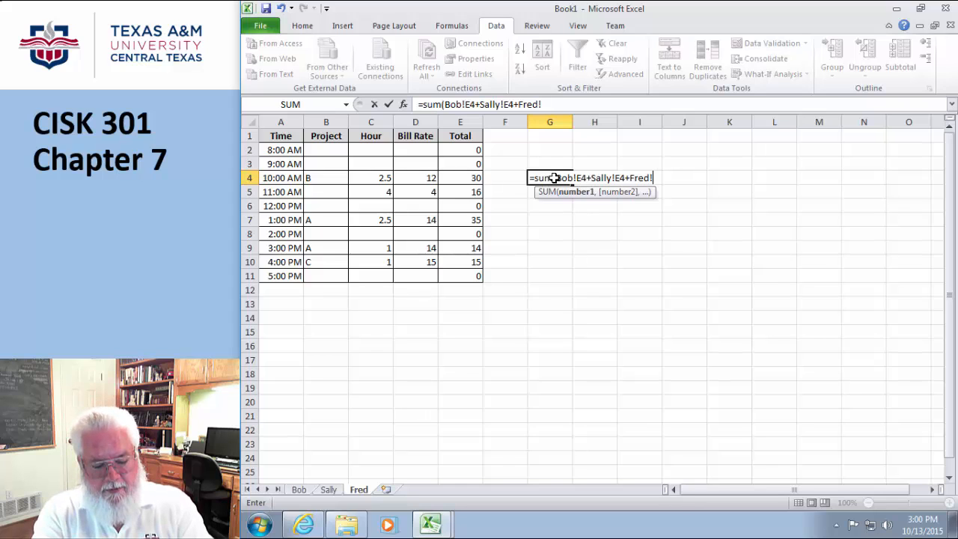
pyautogui.press('Return')
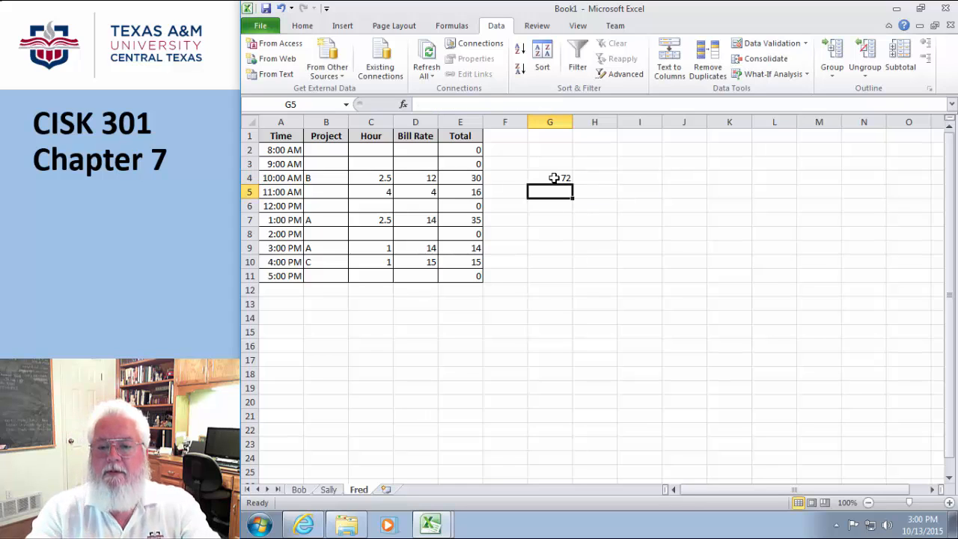
pyautogui.click(555, 229)
pyautogui.click(563, 178)
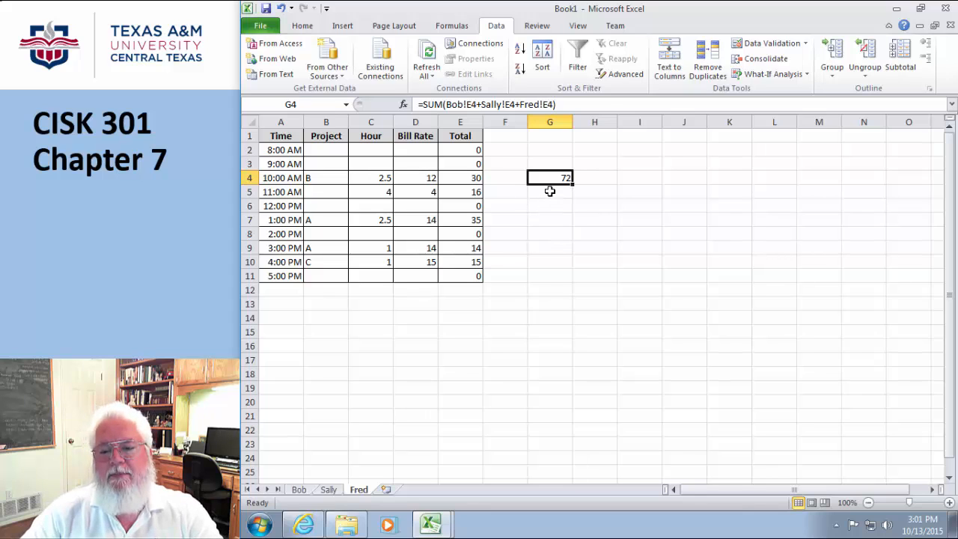
# Step: Enter the formula =SUM(E2:E11) in cell G5 to add up the Total column on the Fred sheet
pyautogui.click(550, 191)
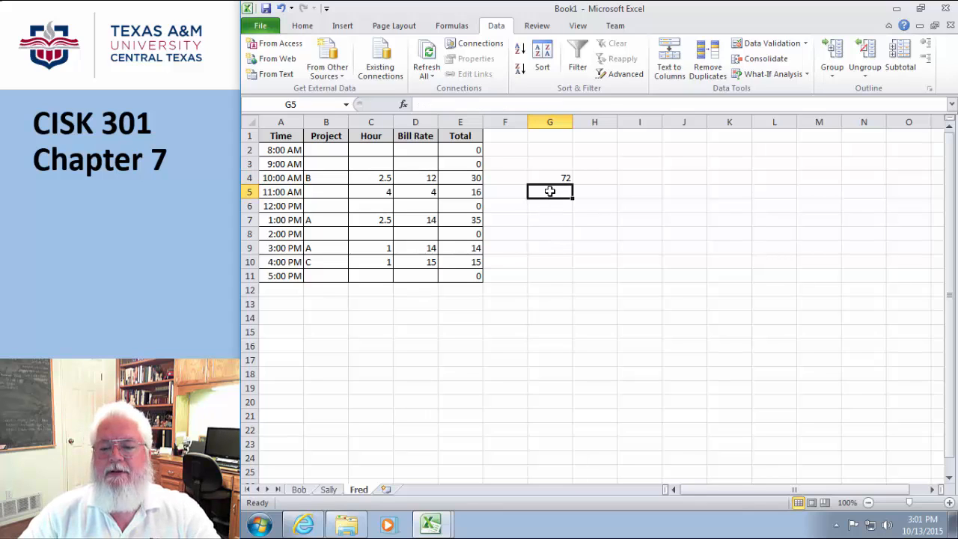
pyautogui.write('=s')
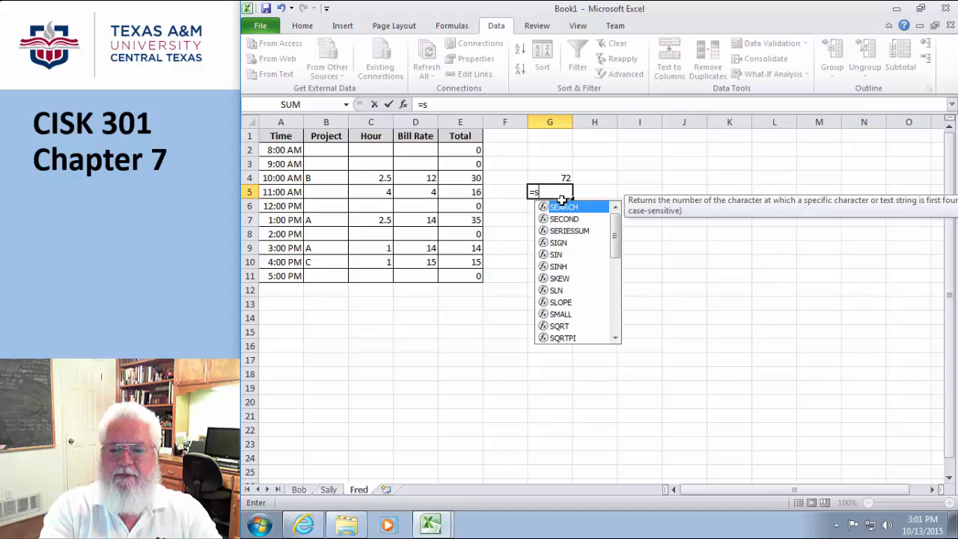
pyautogui.write('um(')
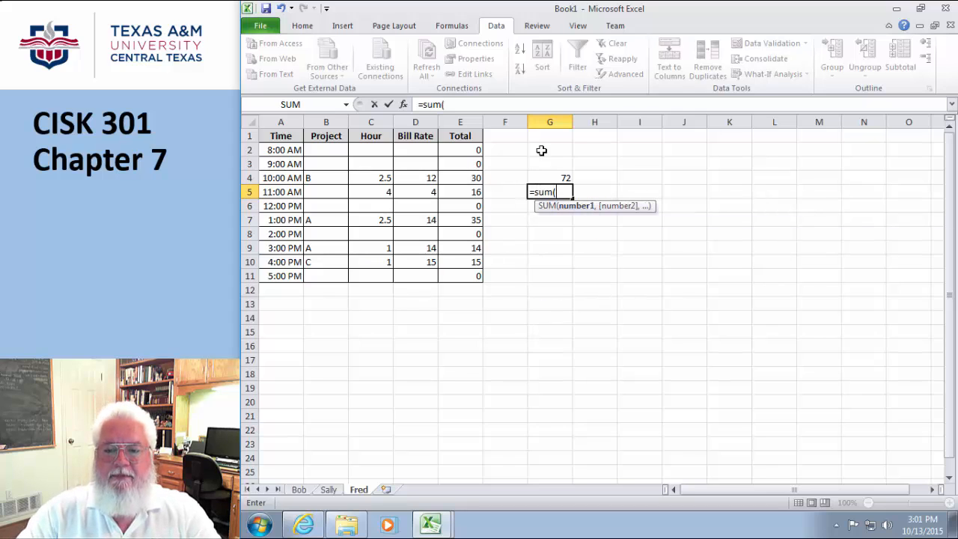
pyautogui.click(470, 107)
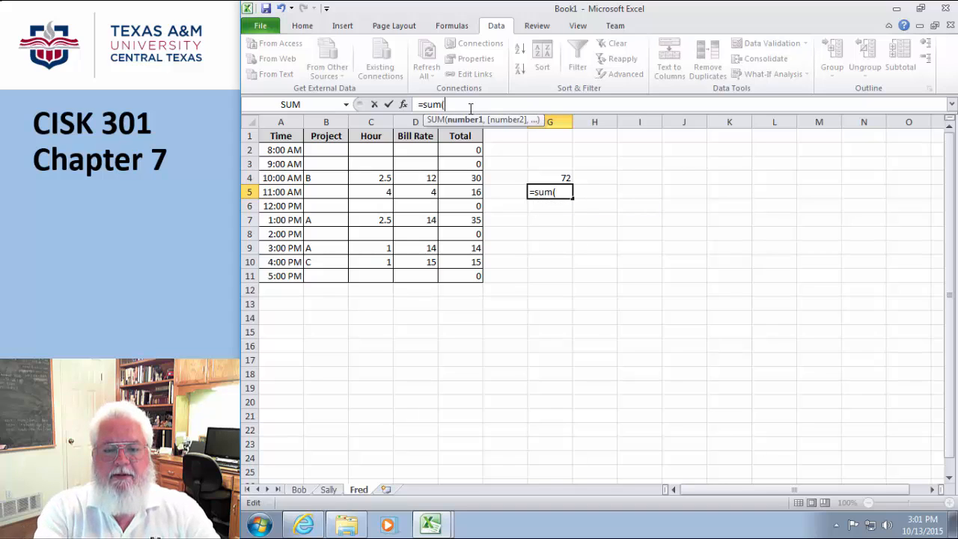
pyautogui.write('E2:')
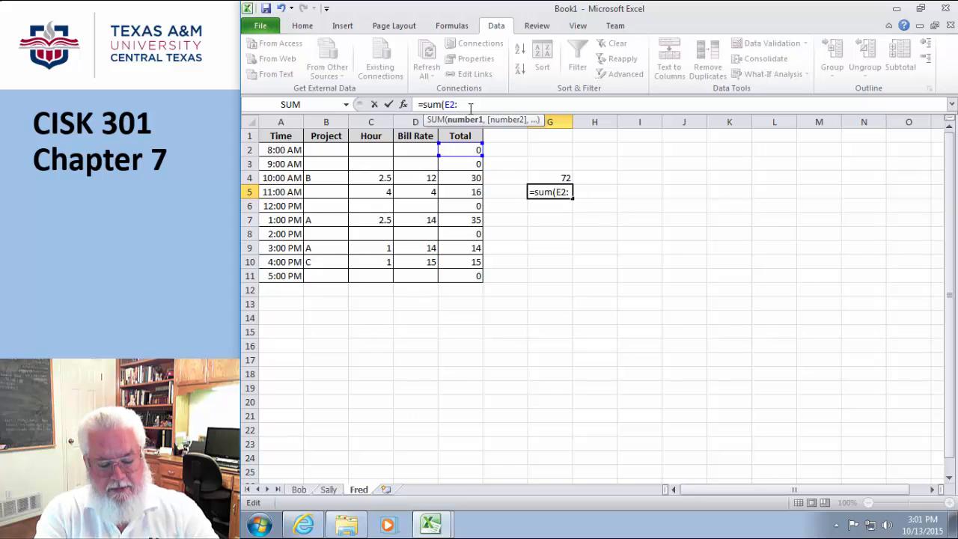
pyautogui.write('e11)')
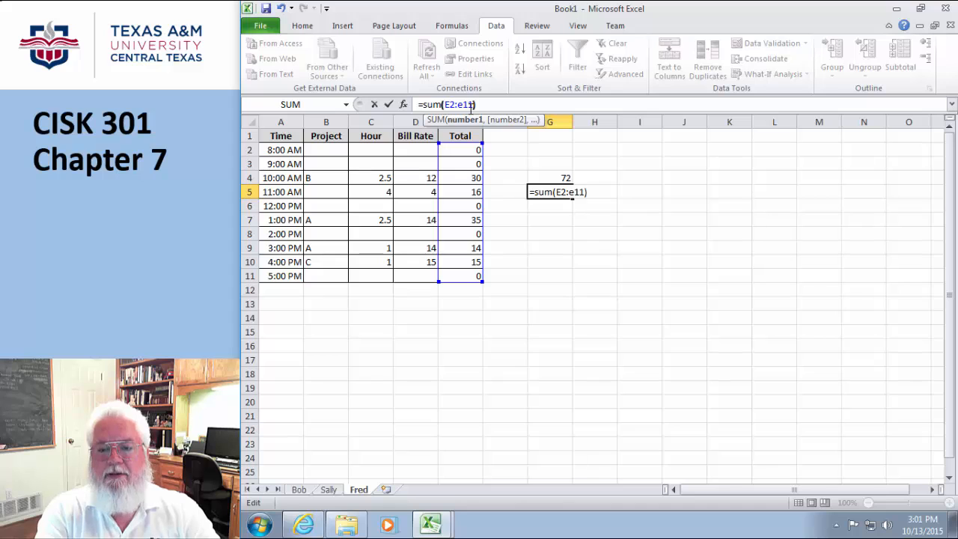
pyautogui.press('Return')
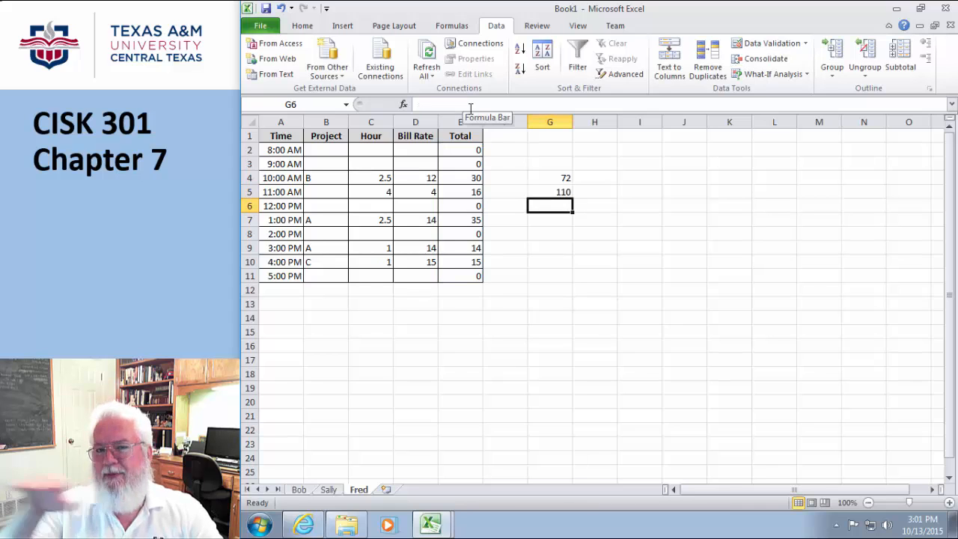
# Step: Replace the formula in G5 with the 3-D reference =SUM(Bob:Fred!E4) and compare it with the formula in G4
pyautogui.click(551, 194)
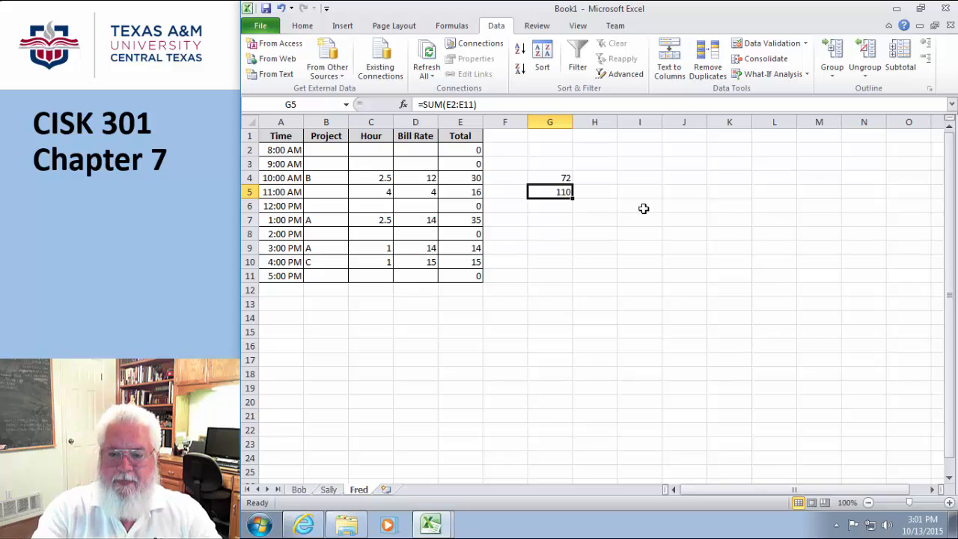
pyautogui.write('=sum(')
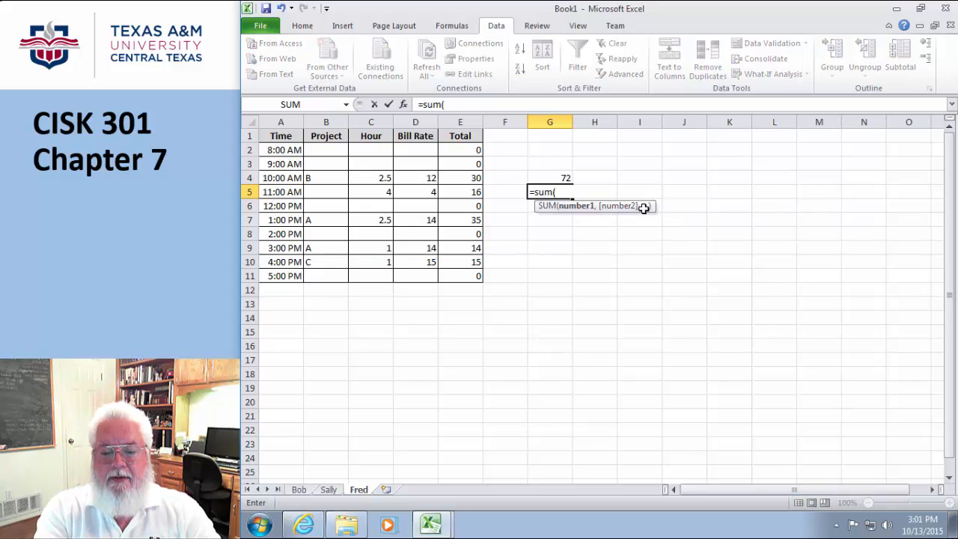
pyautogui.write('bo')
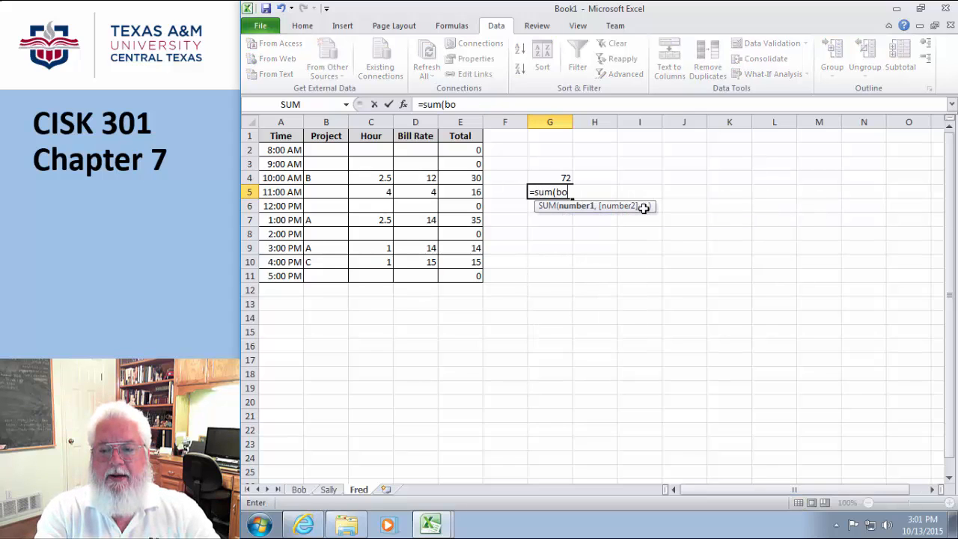
pyautogui.write('b:')
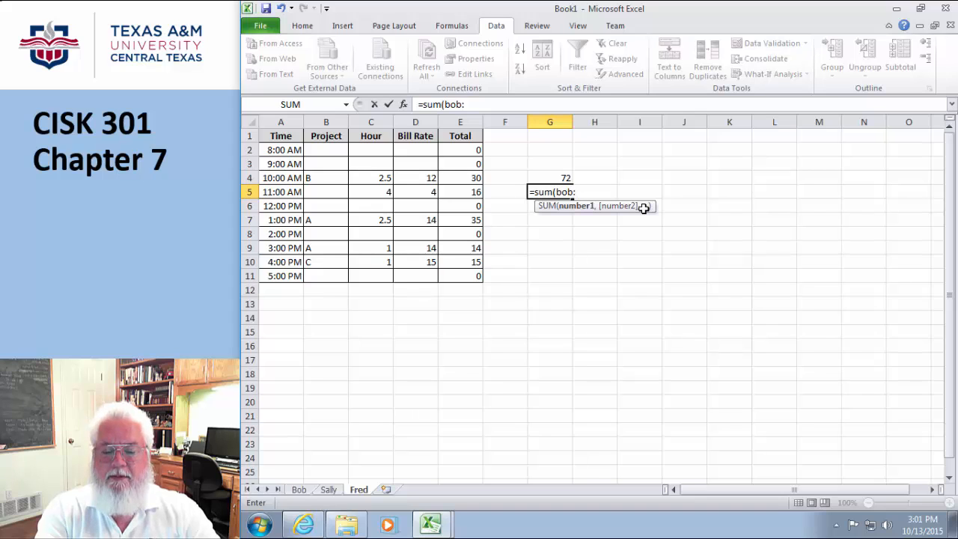
pyautogui.write('fred!')
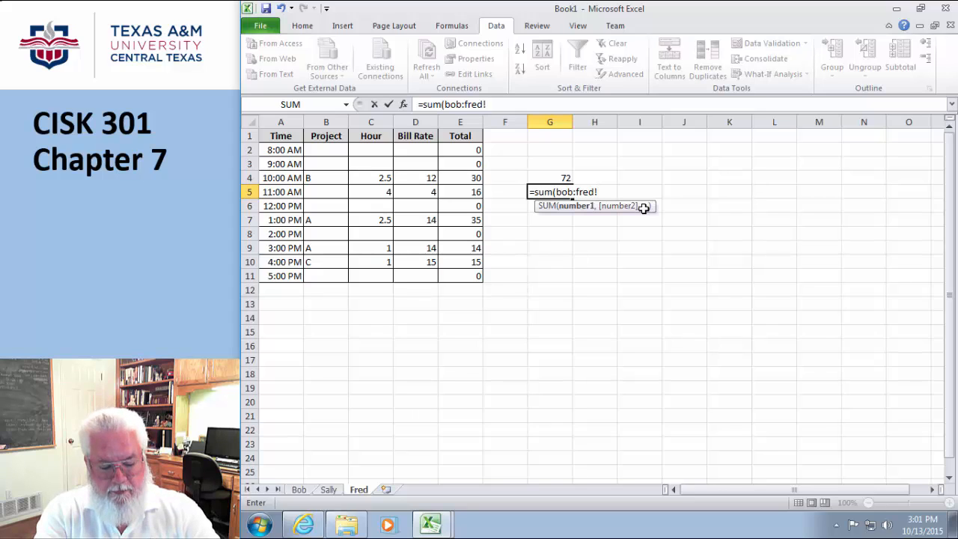
pyautogui.write('e4')
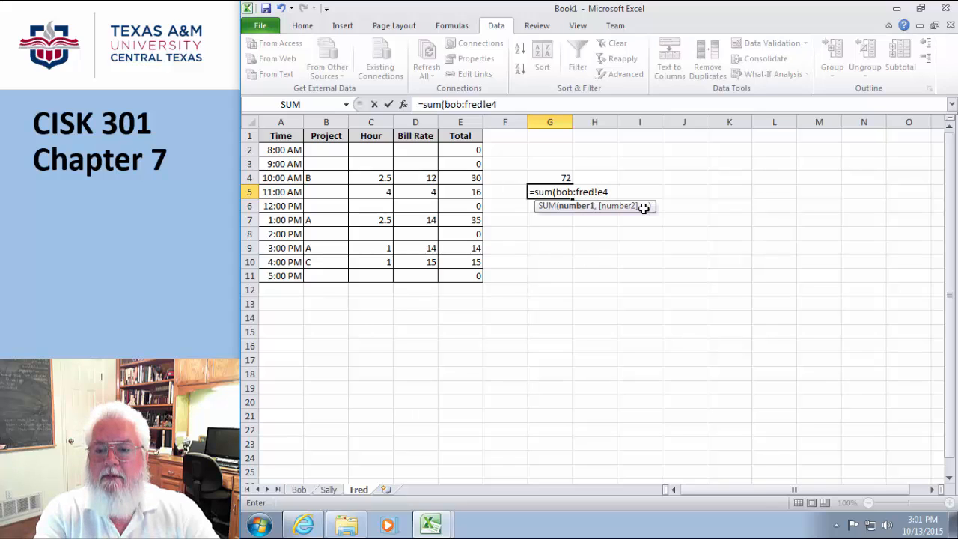
pyautogui.write(')')
pyautogui.press('Return')
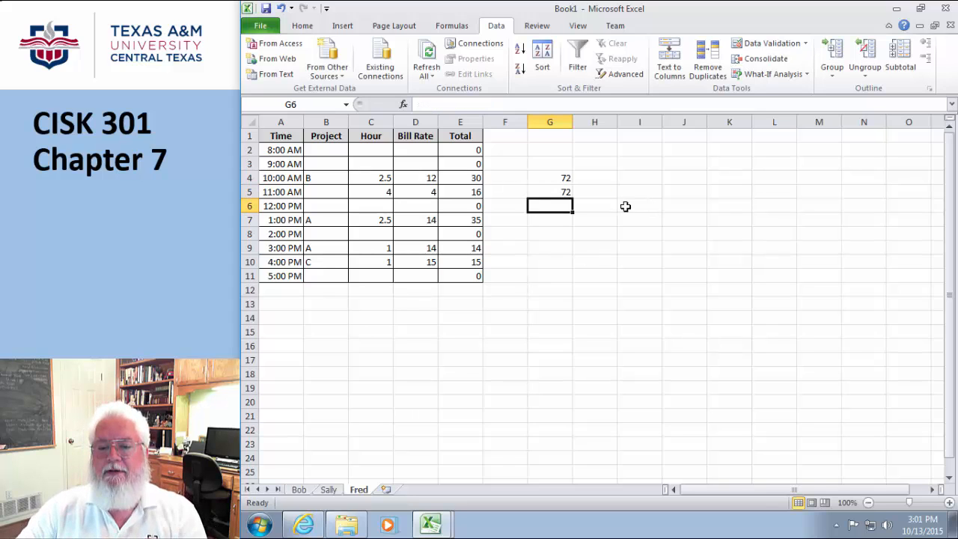
pyautogui.click(554, 191)
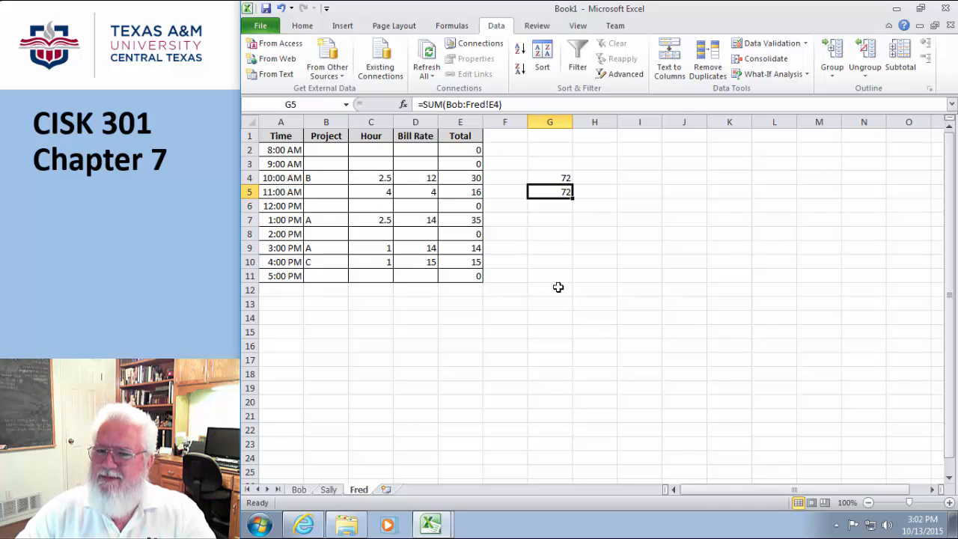
pyautogui.click(560, 179)
pyautogui.click(562, 190)
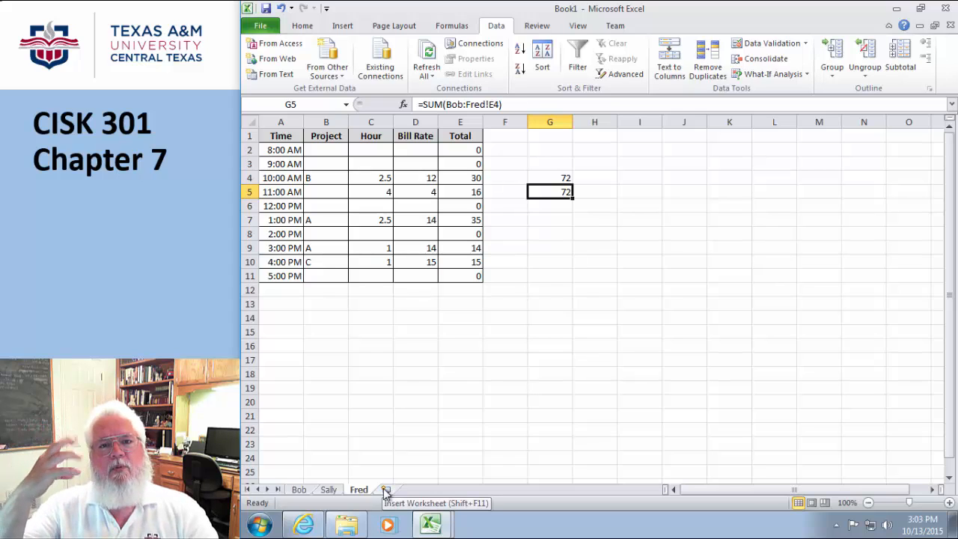
pyautogui.click(565, 177)
pyautogui.click(564, 194)
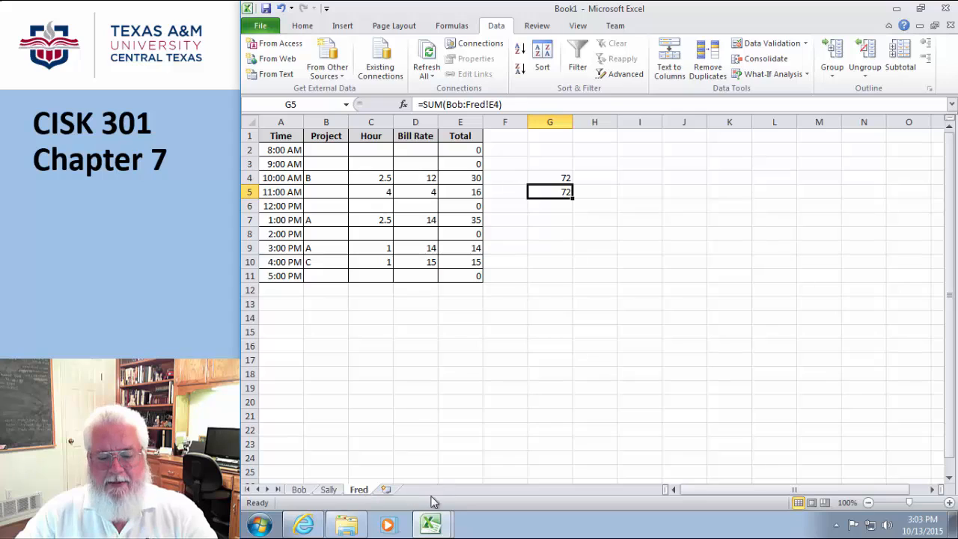
# Step: Insert a new worksheet and start a Sum consolidation in A1, adding Bob!$E$2:$E$11 as its first reference
pyautogui.click(387, 490)
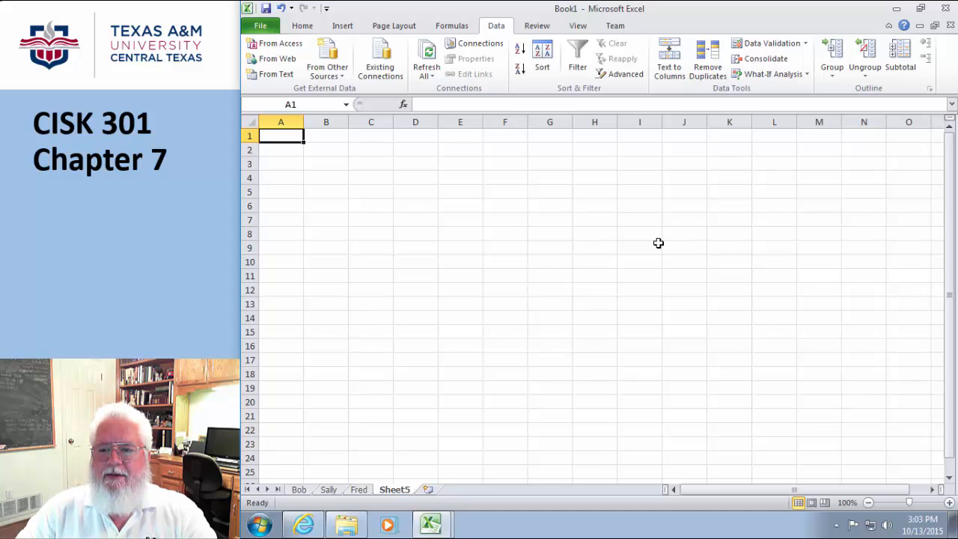
pyautogui.click(761, 60)
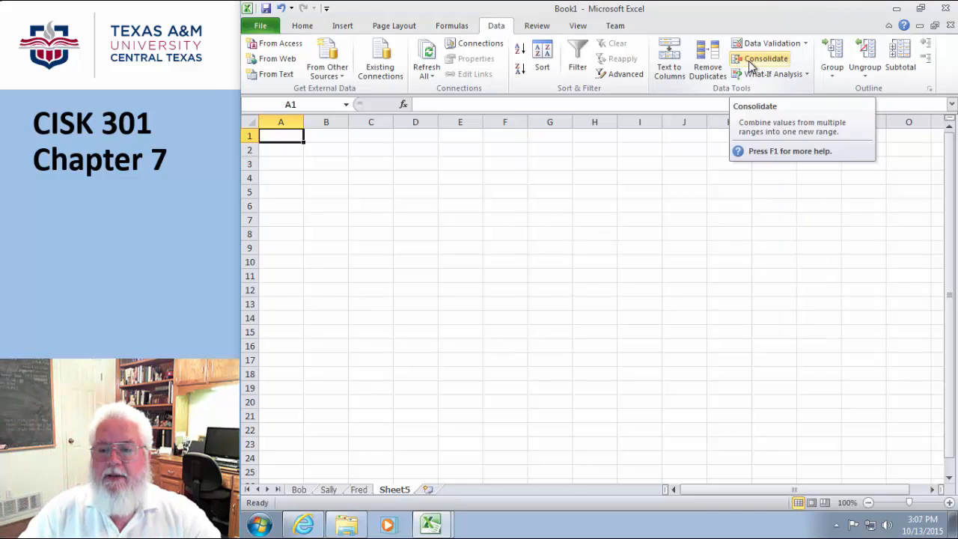
pyautogui.click(758, 61)
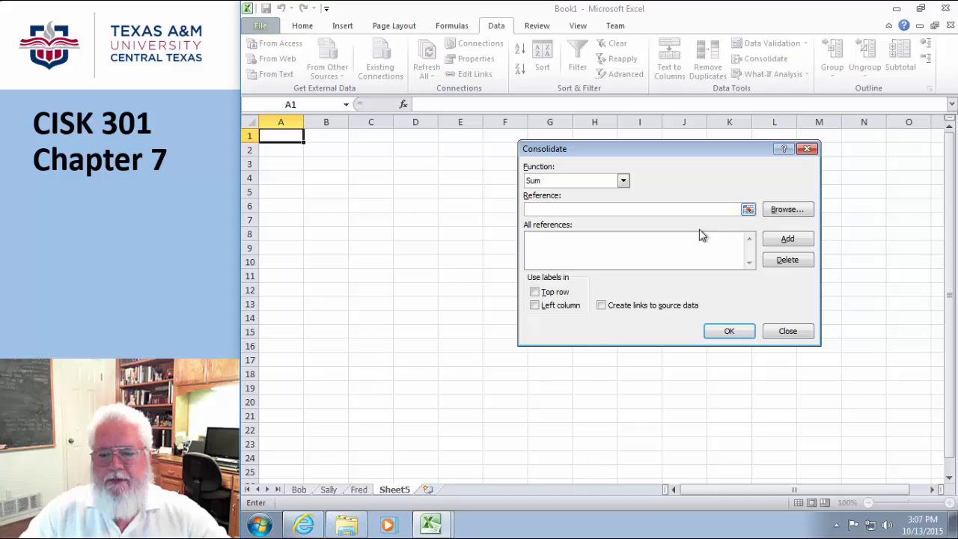
pyautogui.click(748, 210)
pyautogui.click(299, 490)
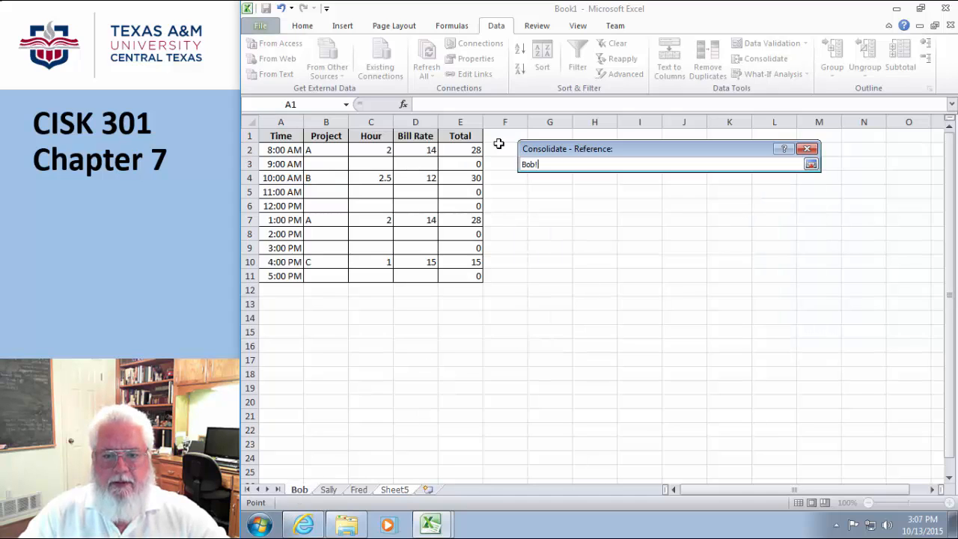
pyautogui.click(462, 150)
pyautogui.moveTo(462, 150); pyautogui.dragTo(462, 274)
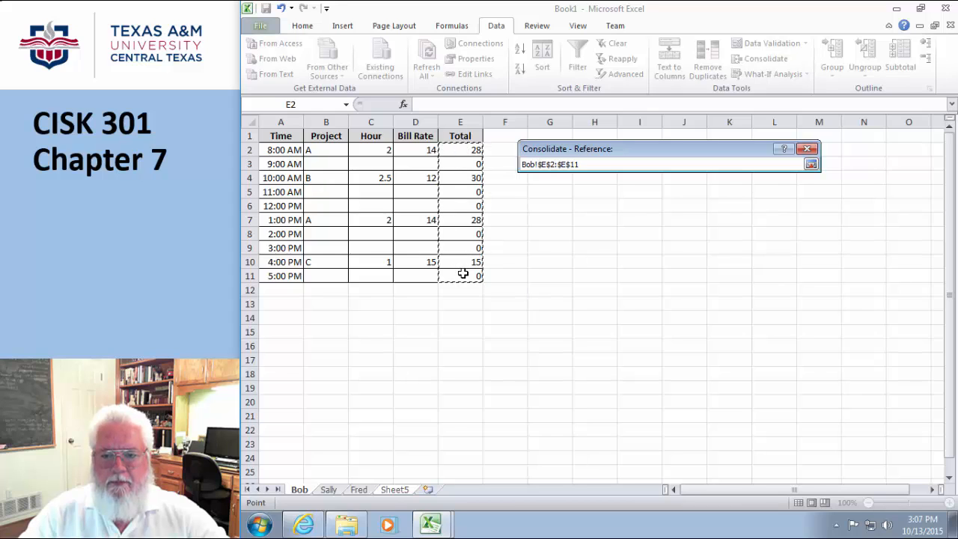
pyautogui.click(811, 165)
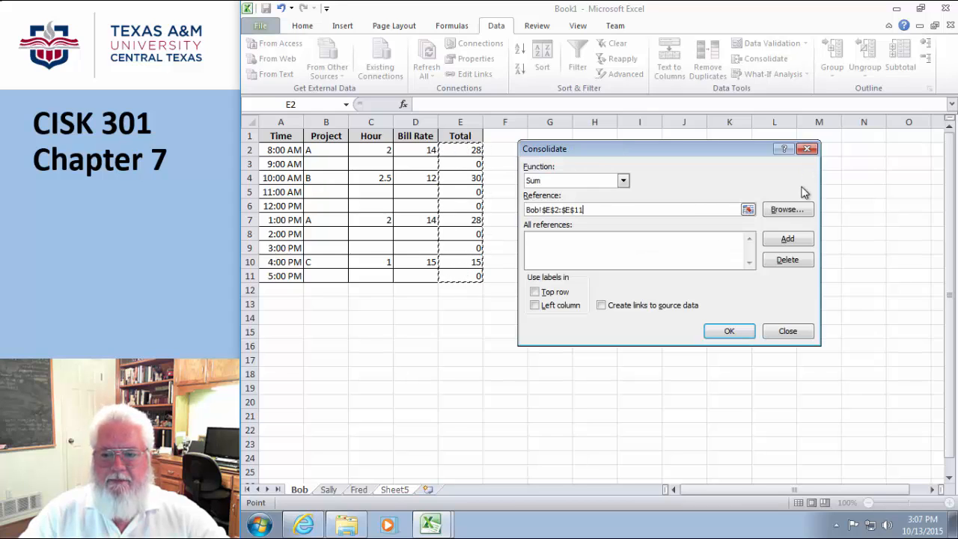
pyautogui.click(789, 238)
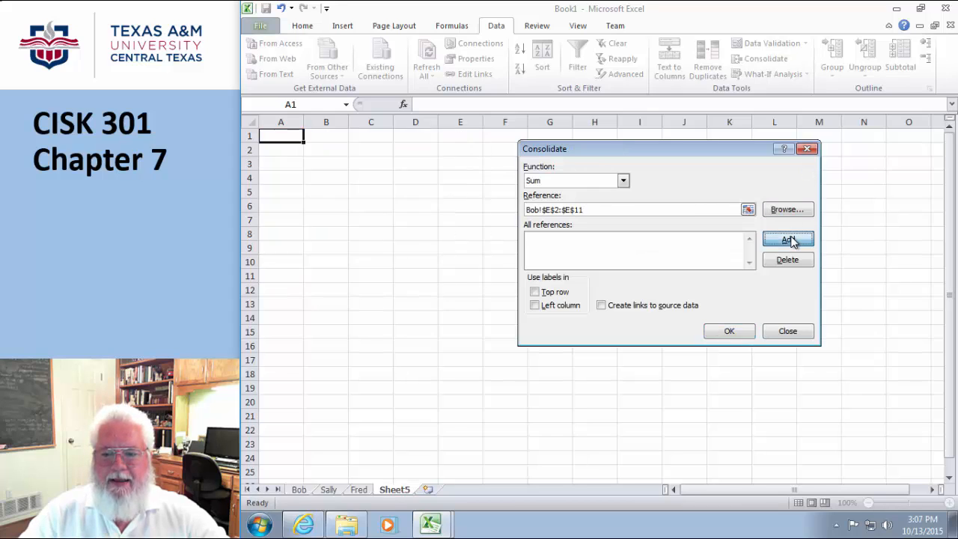
# Step: Add Sally!$E$2:$E$11 and Fred!$E$2:$E$11 to the consolidation references and run the consolidation
pyautogui.click(328, 490)
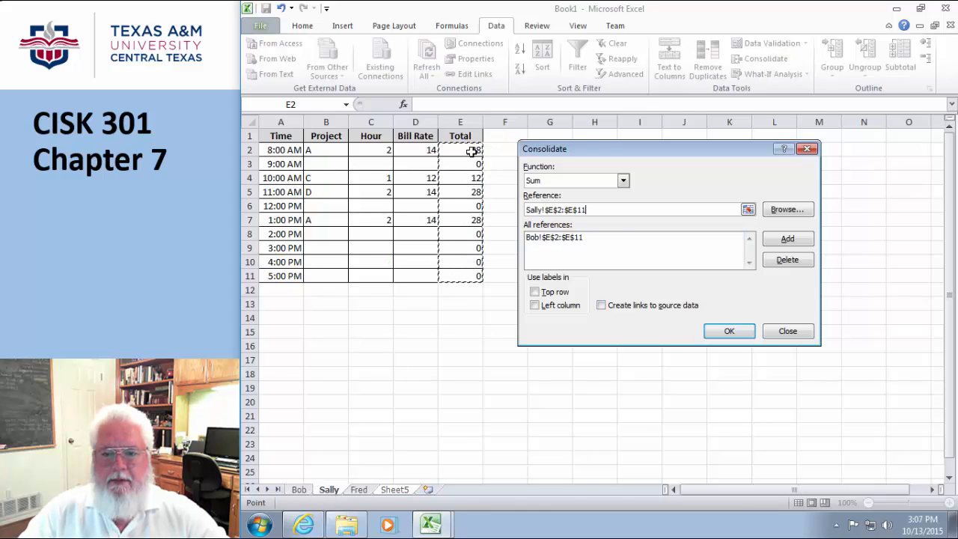
pyautogui.moveTo(467, 149); pyautogui.dragTo(468, 276)
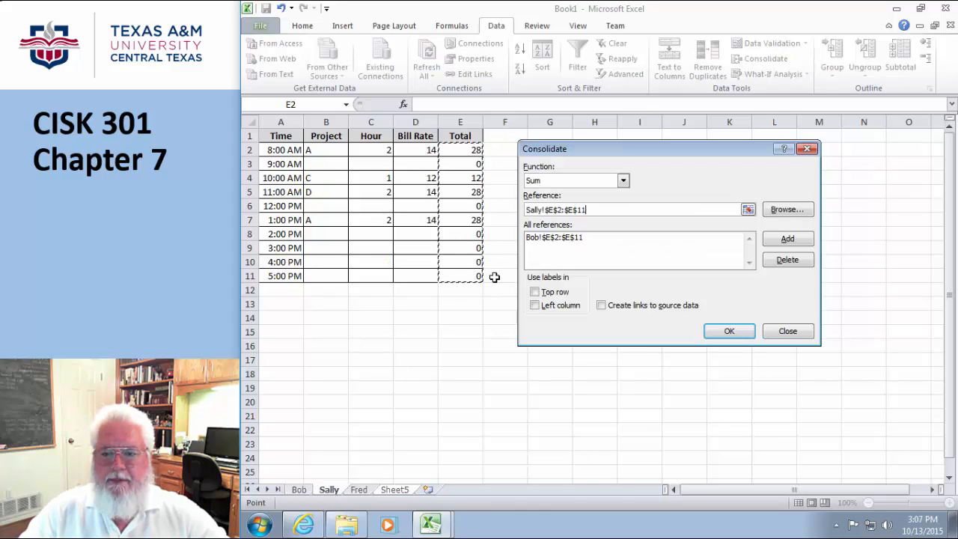
pyautogui.click(788, 238)
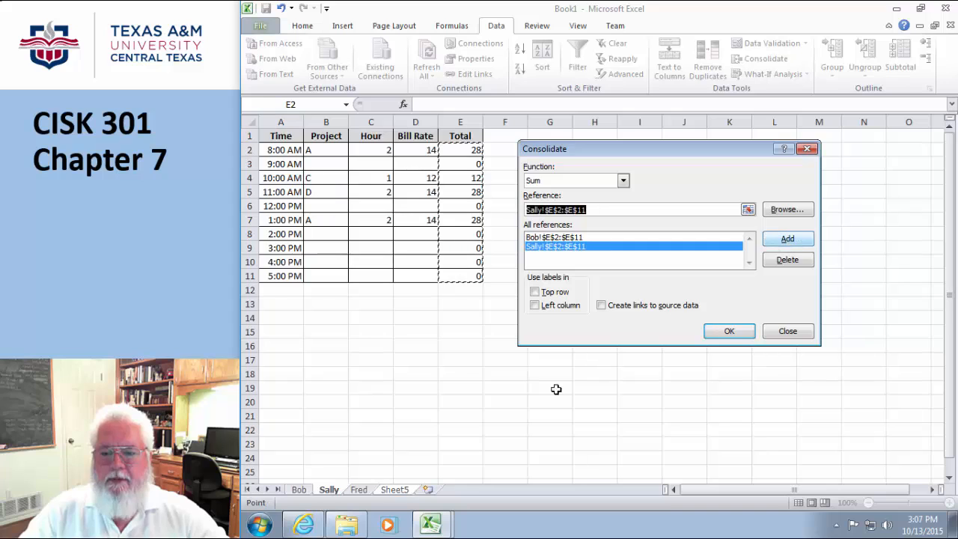
pyautogui.click(359, 491)
pyautogui.moveTo(474, 152); pyautogui.dragTo(472, 276)
pyautogui.click(788, 239)
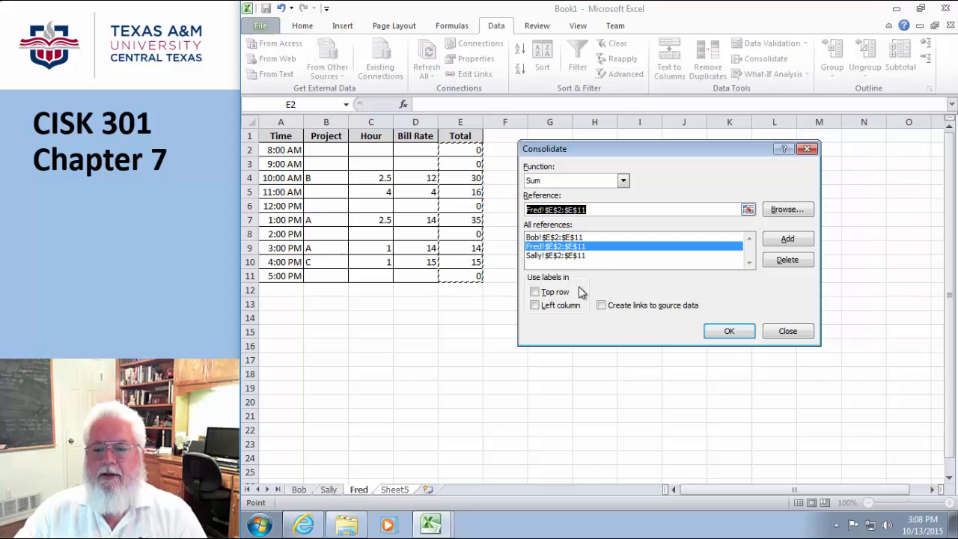
pyautogui.click(740, 334)
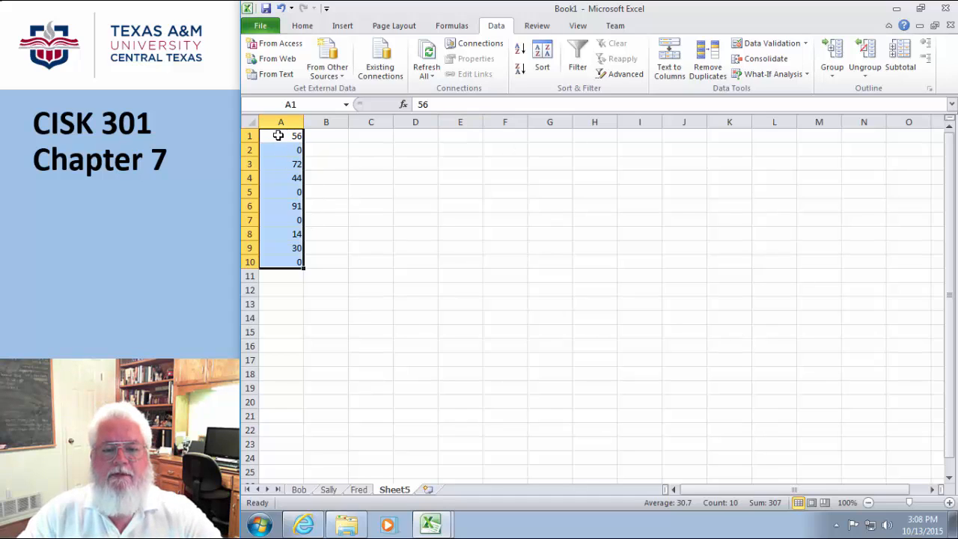
# Step: Move the consolidated values in A1:A10 of Sheet5 to E2:E11 and compare them with the Sally and Fred sheets
pyautogui.moveTo(274, 137); pyautogui.dragTo(291, 264)
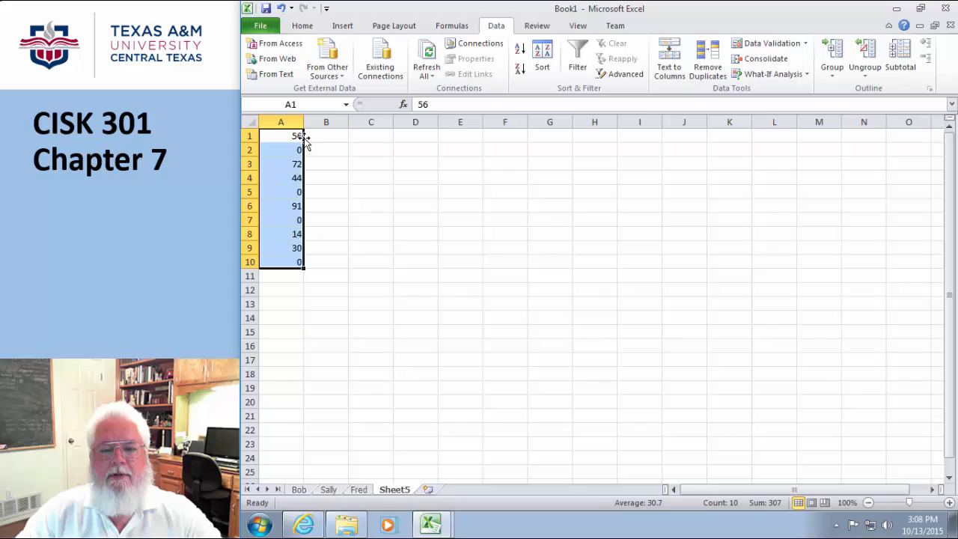
pyautogui.moveTo(306, 156); pyautogui.dragTo(464, 161)
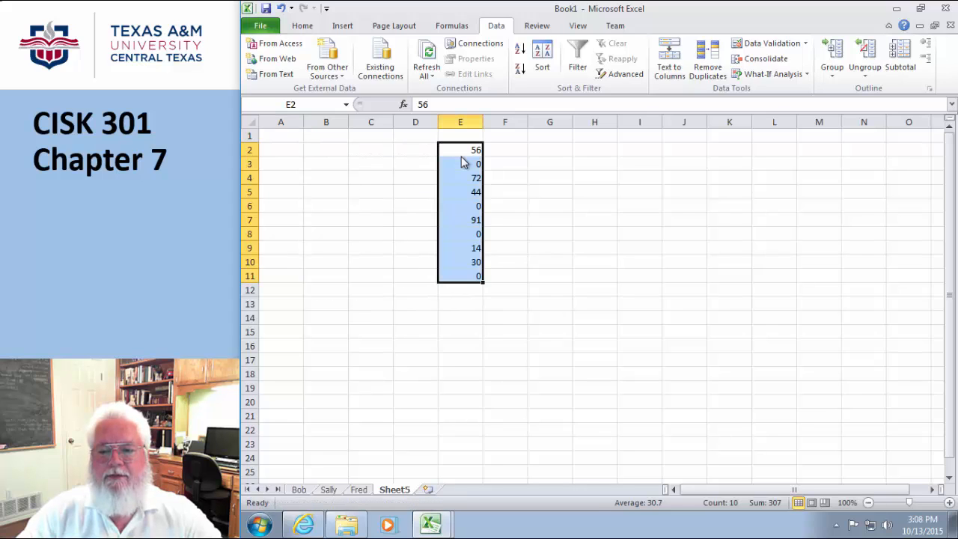
pyautogui.click(358, 489)
pyautogui.click(329, 490)
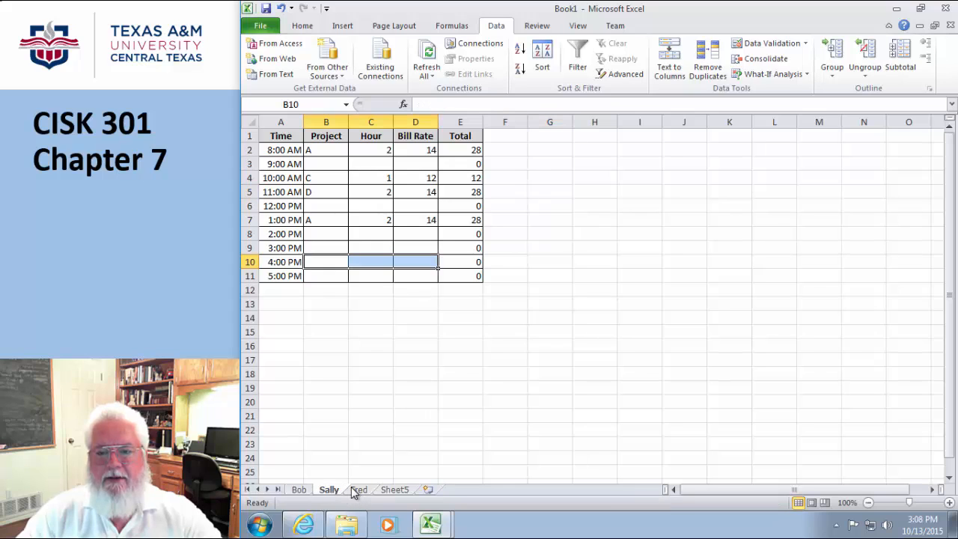
pyautogui.click(365, 490)
pyautogui.click(390, 491)
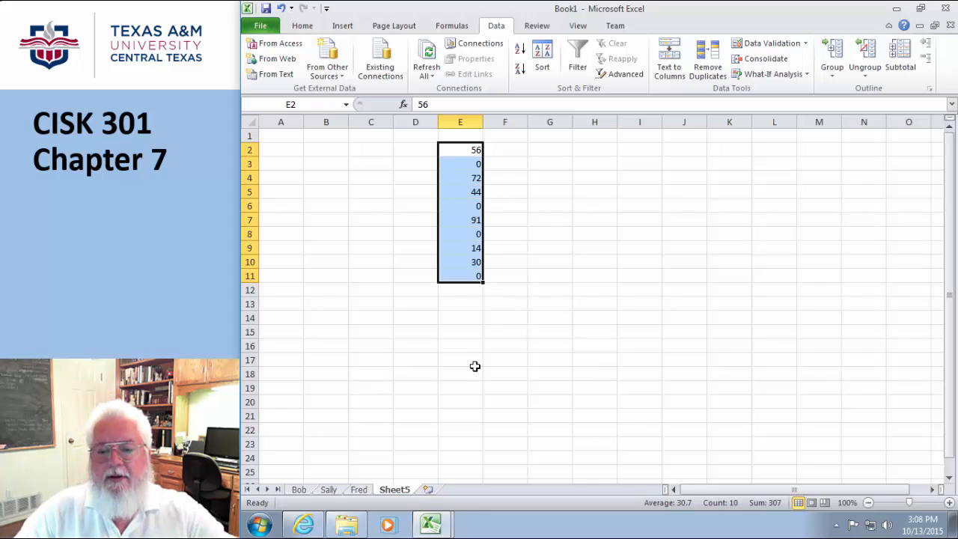
pyautogui.click(472, 165)
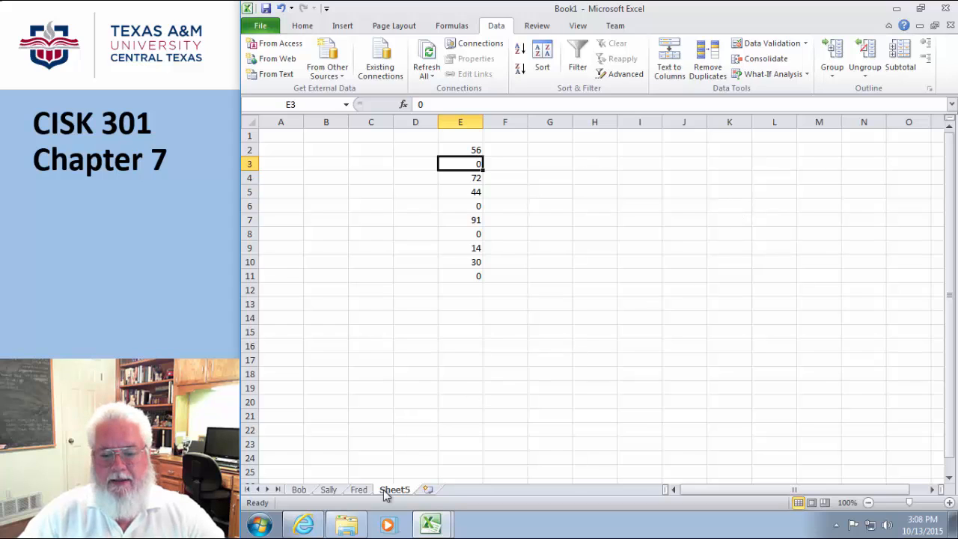
# Step: Enter a bill rate of 99 and an hour value of 99 in the 9:00 AM row of the Fred sheet
pyautogui.click(357, 490)
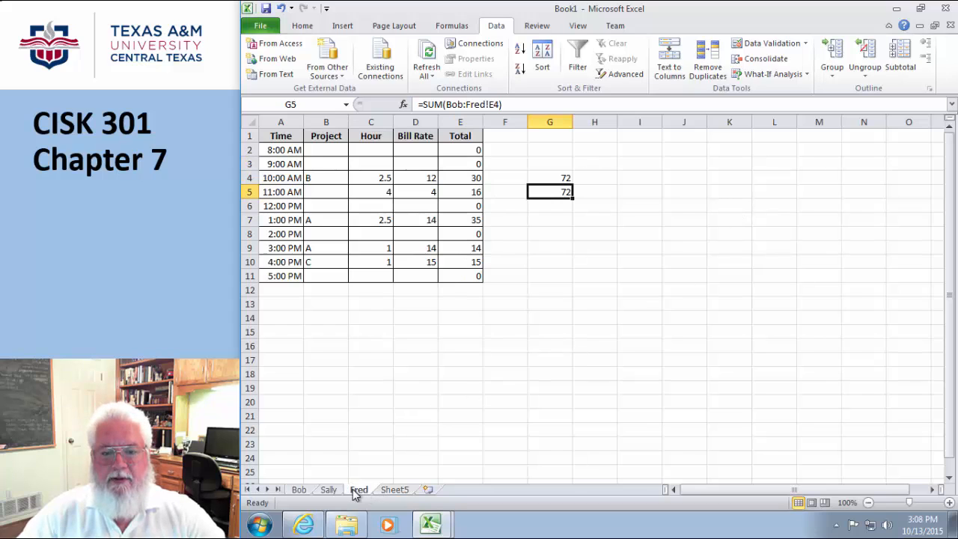
pyautogui.click(424, 165)
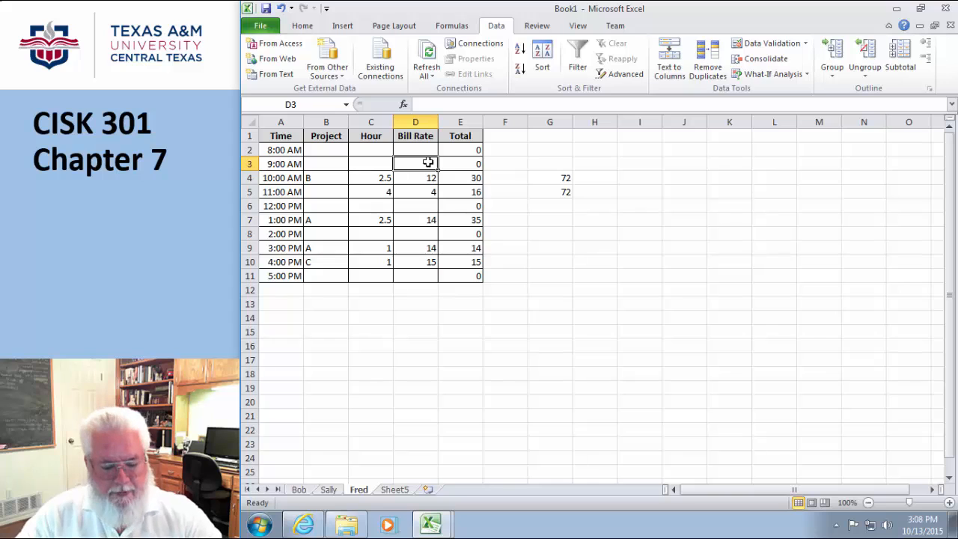
pyautogui.write('99')
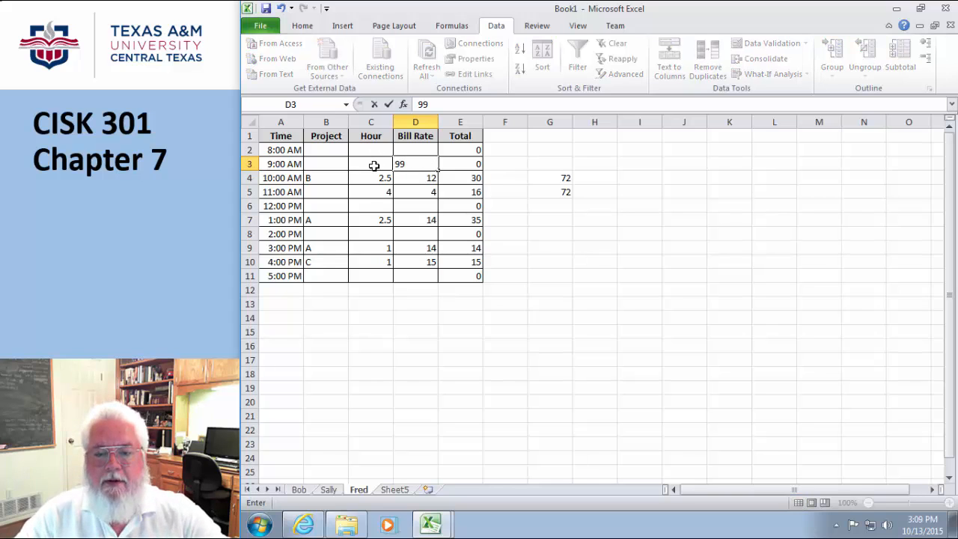
pyautogui.click(373, 166)
pyautogui.write('99')
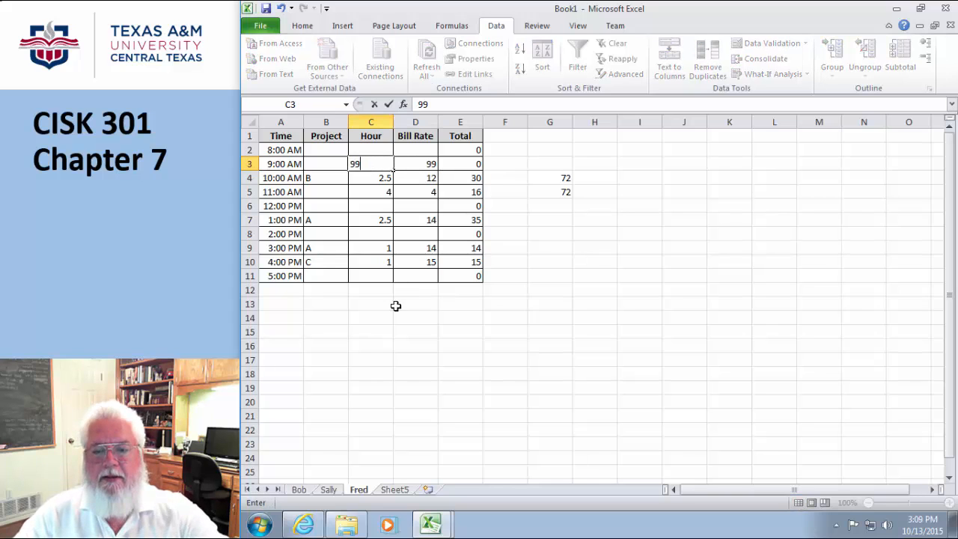
pyautogui.click(397, 305)
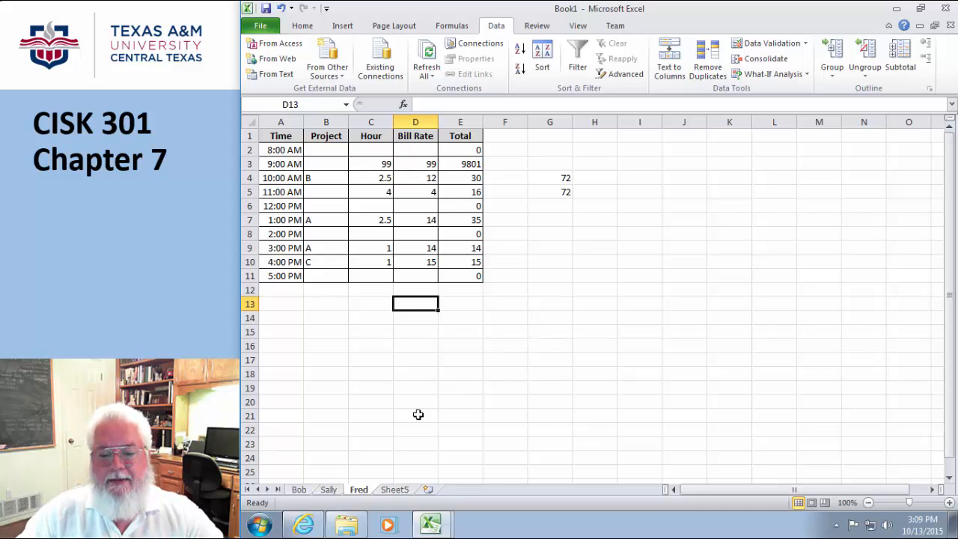
# Step: Rerun the consolidation over E2:E11 on Sheet5 with the option to create links to source data
pyautogui.click(394, 491)
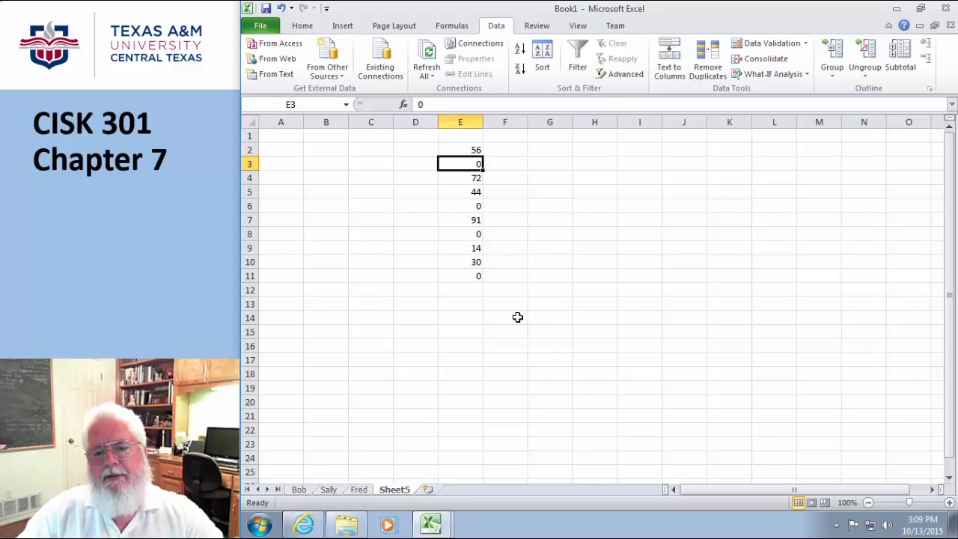
pyautogui.moveTo(469, 149); pyautogui.dragTo(477, 275)
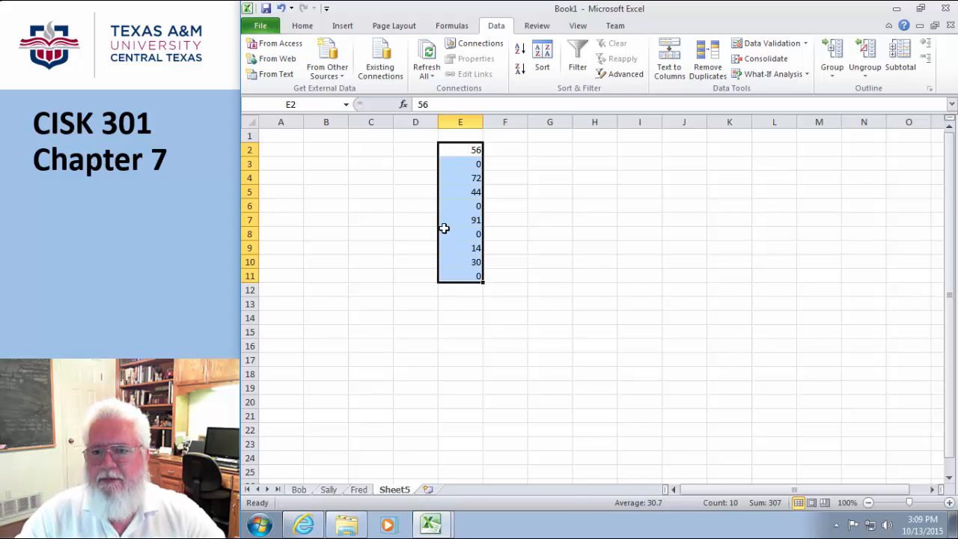
pyautogui.click(767, 59)
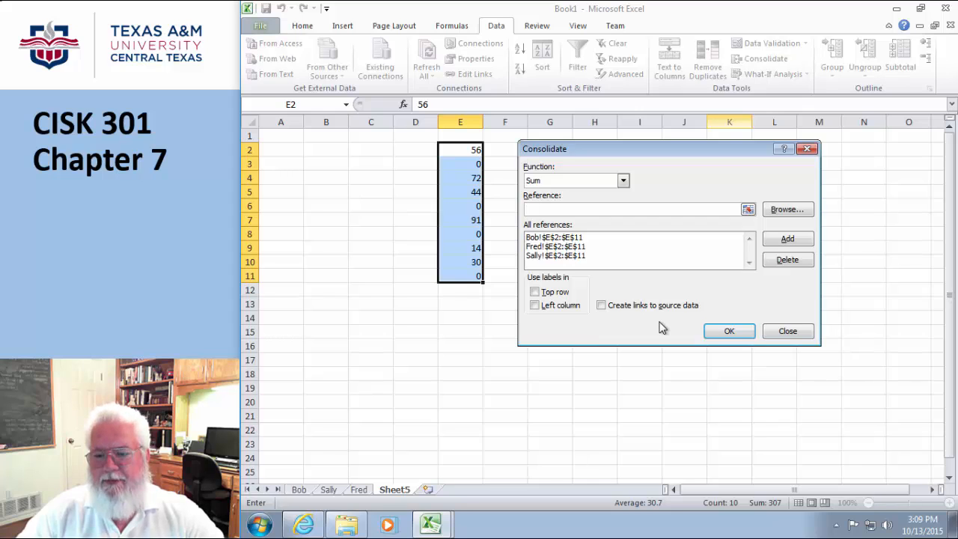
pyautogui.click(603, 306)
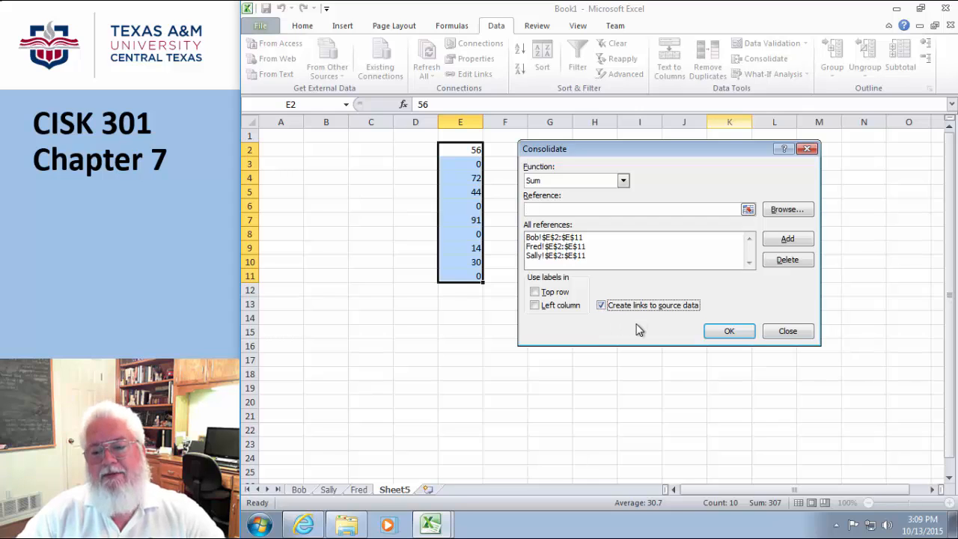
pyautogui.click(718, 333)
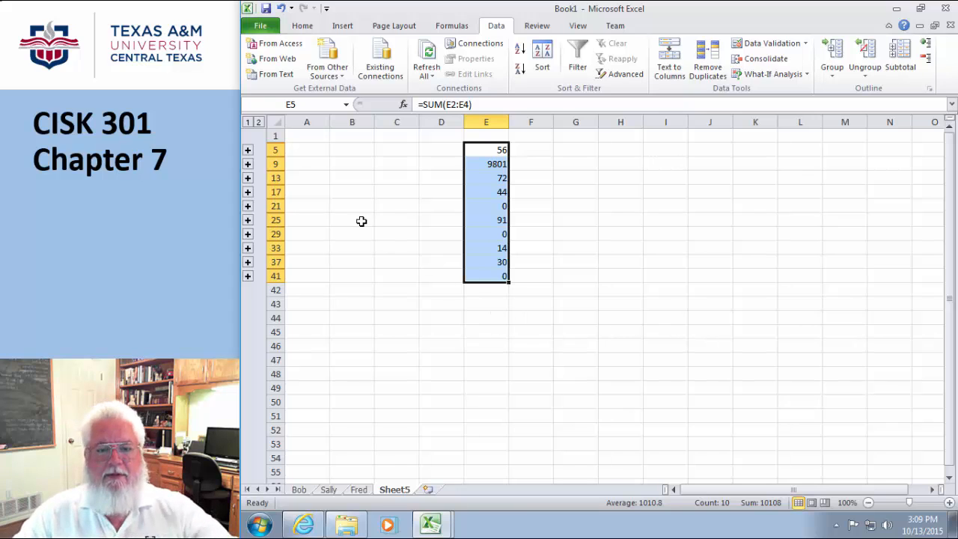
# Step: Expand and collapse the outline groups at rows 5, 9 and 13 to examine the source values behind each total
pyautogui.click(249, 151)
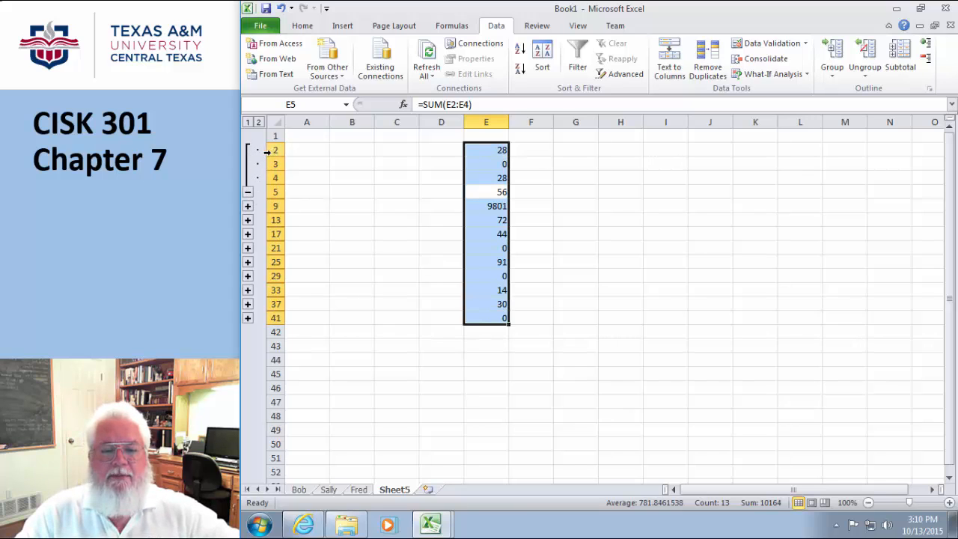
pyautogui.click(248, 192)
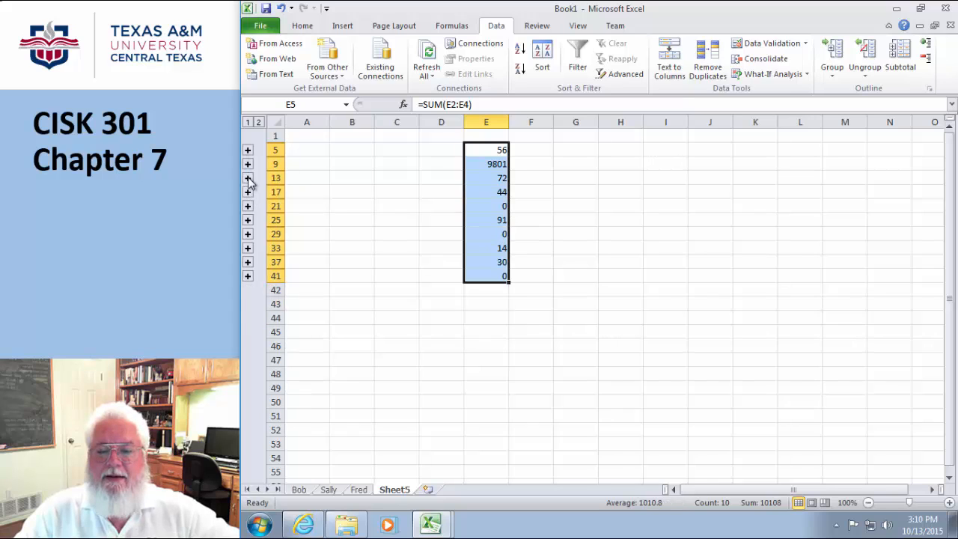
pyautogui.click(247, 178)
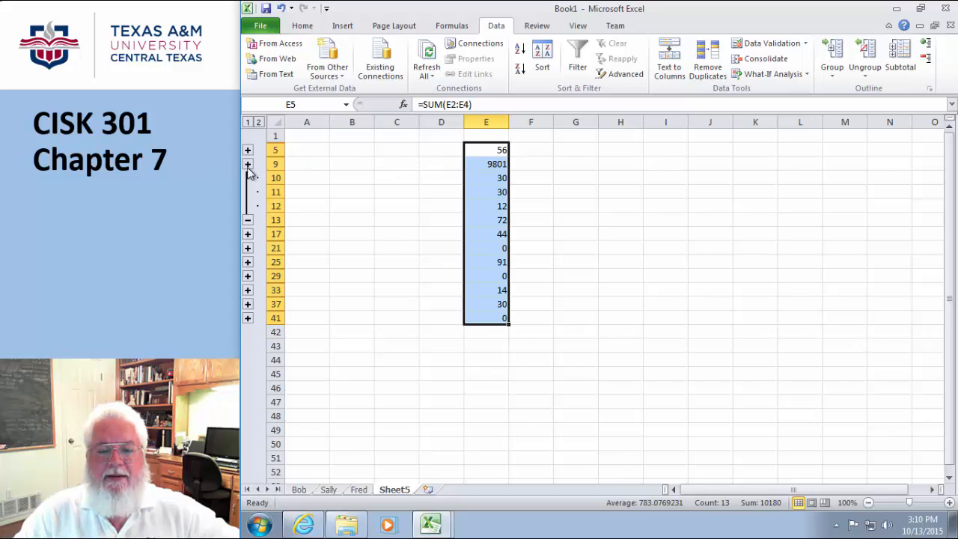
pyautogui.click(248, 165)
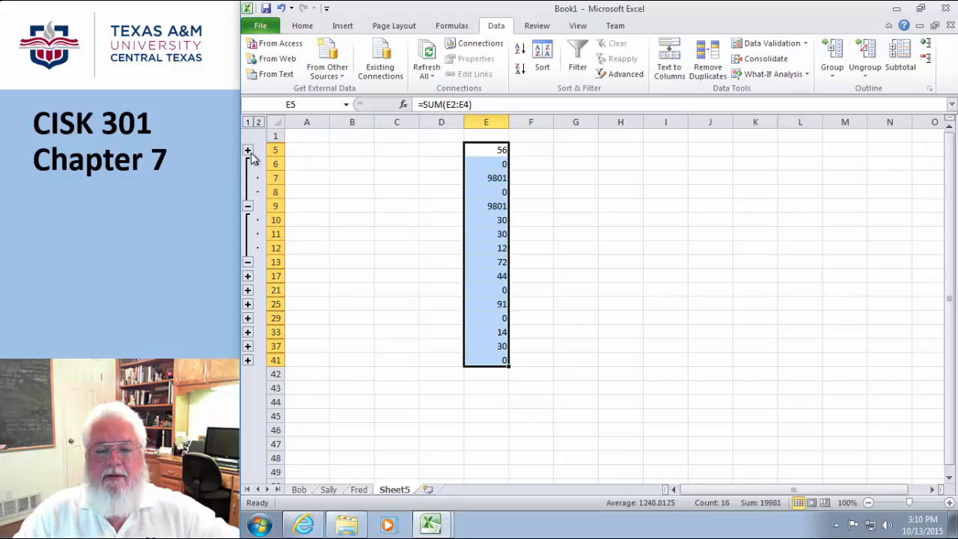
pyautogui.click(248, 207)
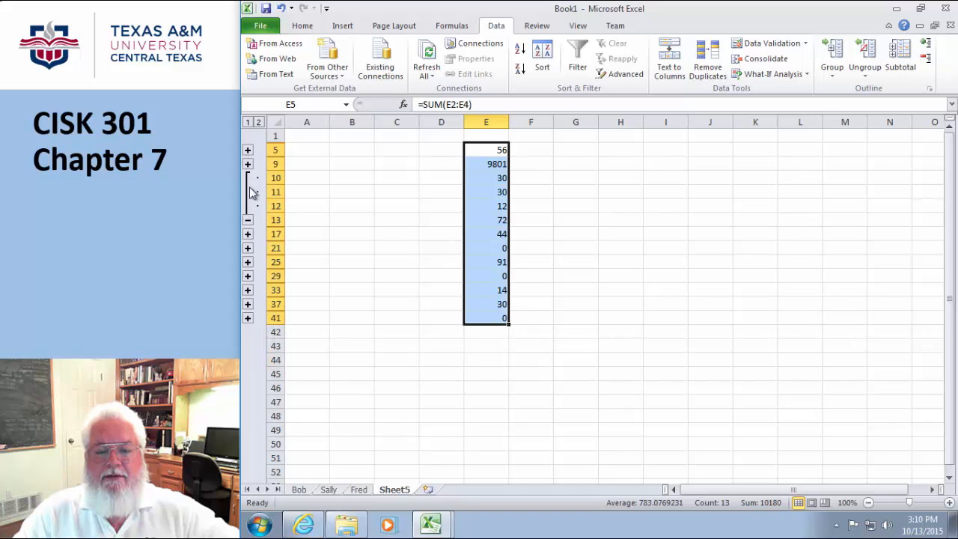
pyautogui.click(247, 220)
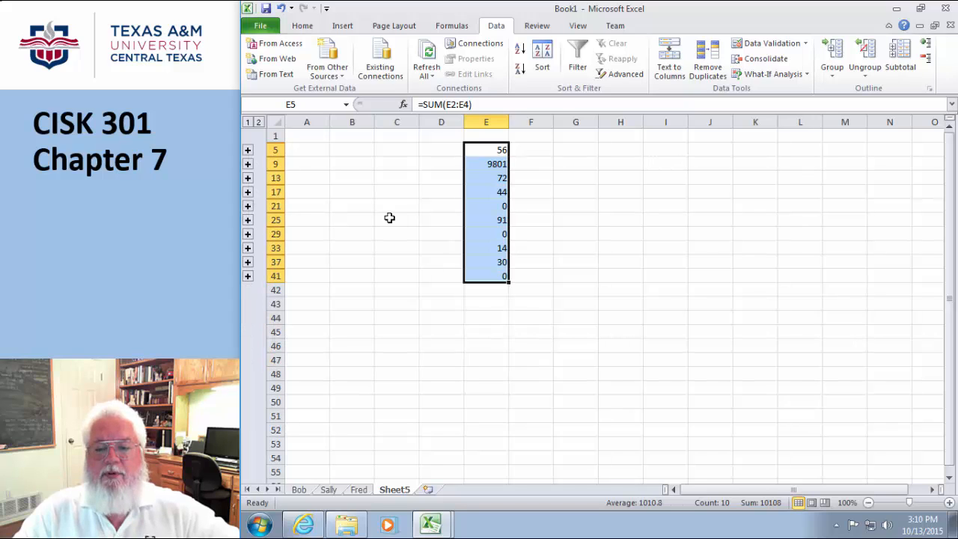
pyautogui.click(248, 164)
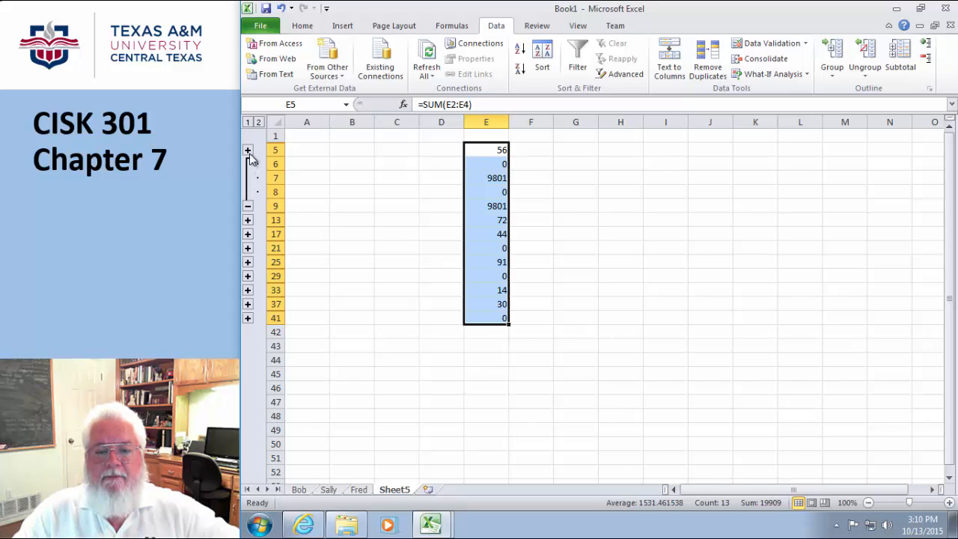
pyautogui.click(248, 151)
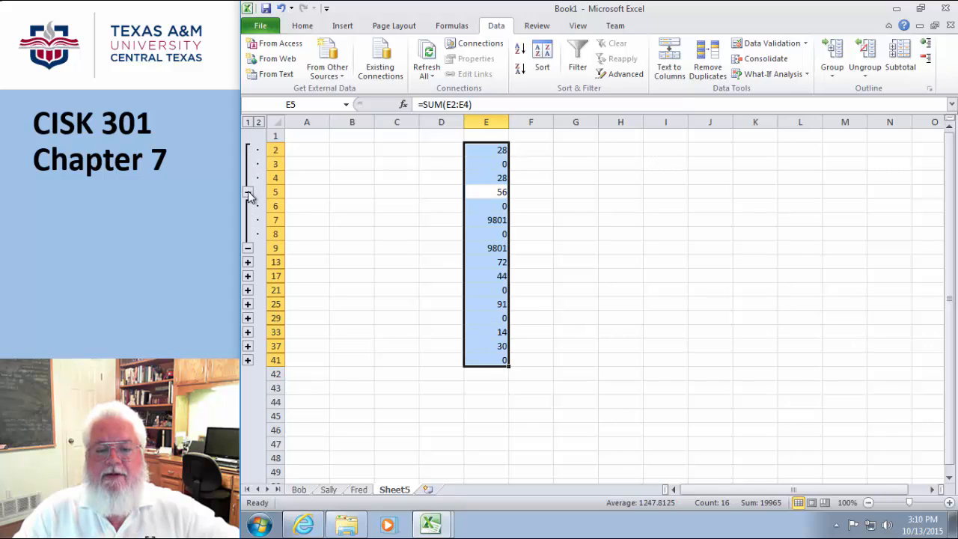
# Step: Expand all outline groups on Sheet5 and review the source rows and totals down to row 41
pyautogui.click(247, 192)
pyautogui.click(248, 206)
pyautogui.click(259, 123)
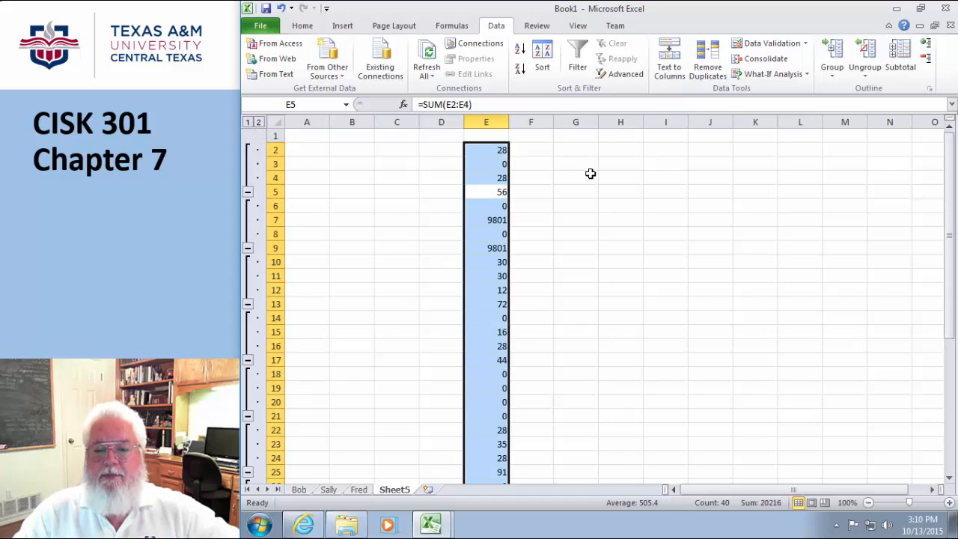
pyautogui.scroll(-5, 592, 175)
pyautogui.scroll(-6, 591, 176)
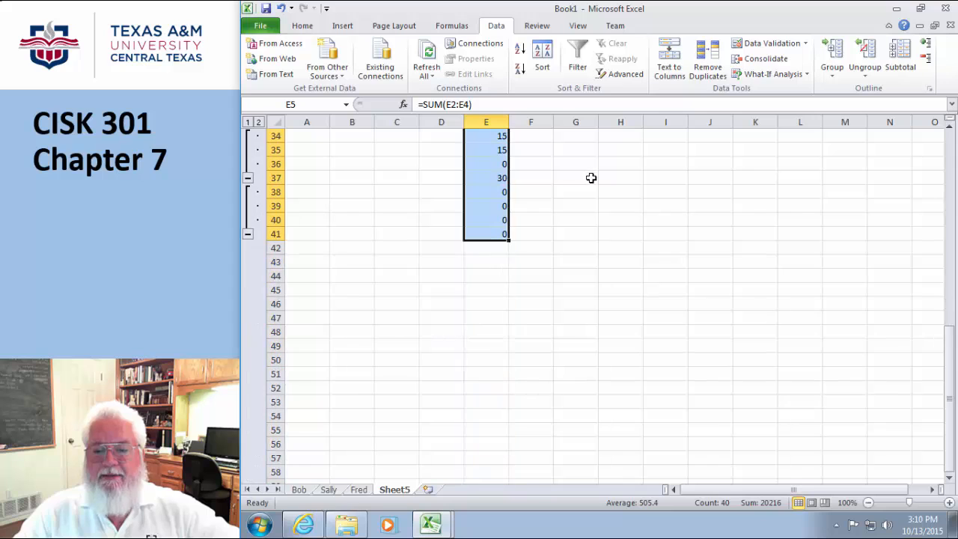
pyautogui.scroll(10, 591, 180)
pyautogui.scroll(1, 591, 180)
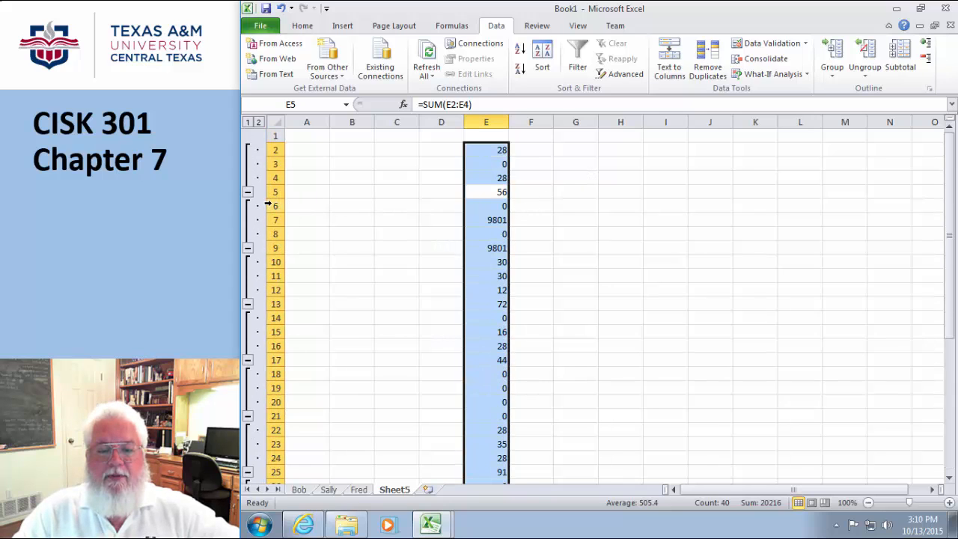
# Step: Inspect the linked source cells E6 to E8 that feed the row 9 total
pyautogui.click(497, 219)
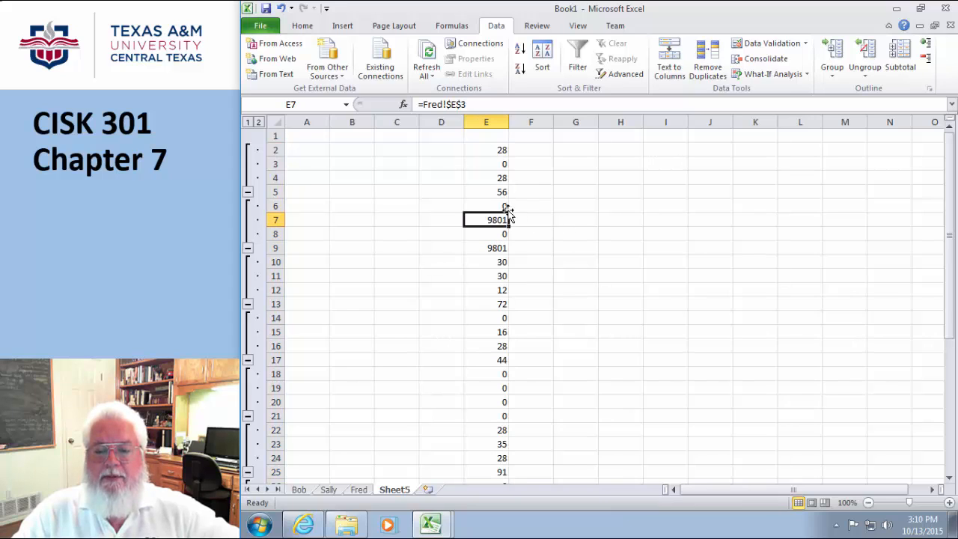
pyautogui.click(495, 207)
pyautogui.moveTo(495, 208); pyautogui.dragTo(494, 233)
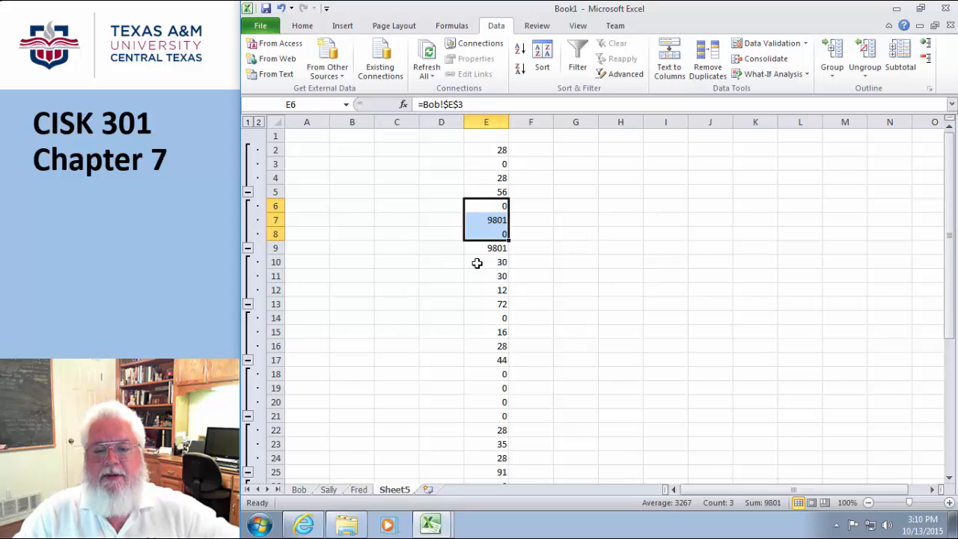
# Step: Switch the outline between totals and full detail, and examine the source values behind rows 13, 17 and 21
pyautogui.click(247, 123)
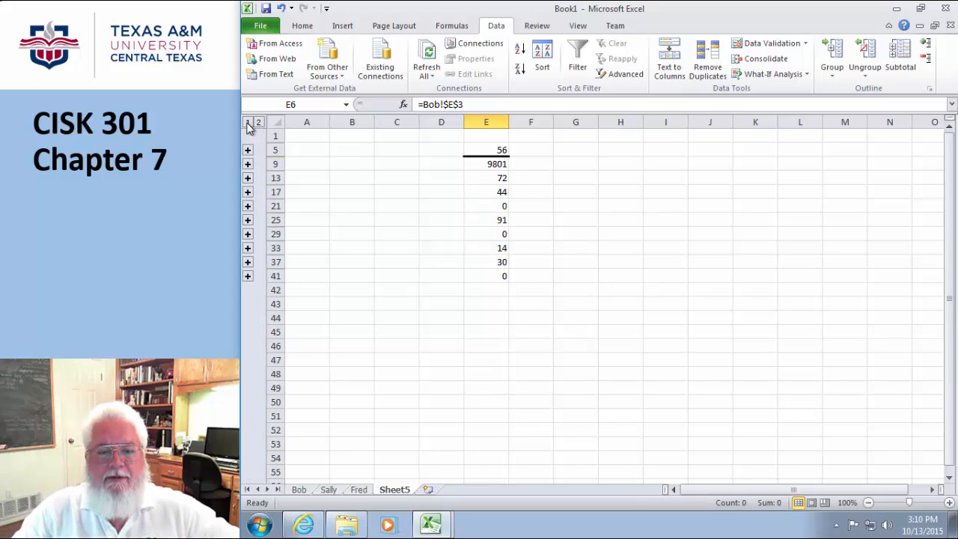
pyautogui.click(259, 124)
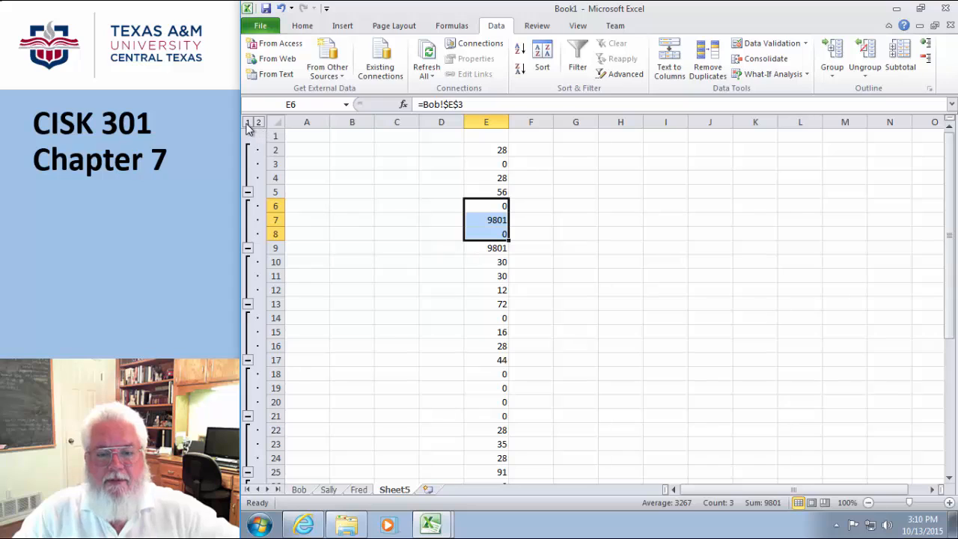
pyautogui.click(248, 123)
pyautogui.click(248, 180)
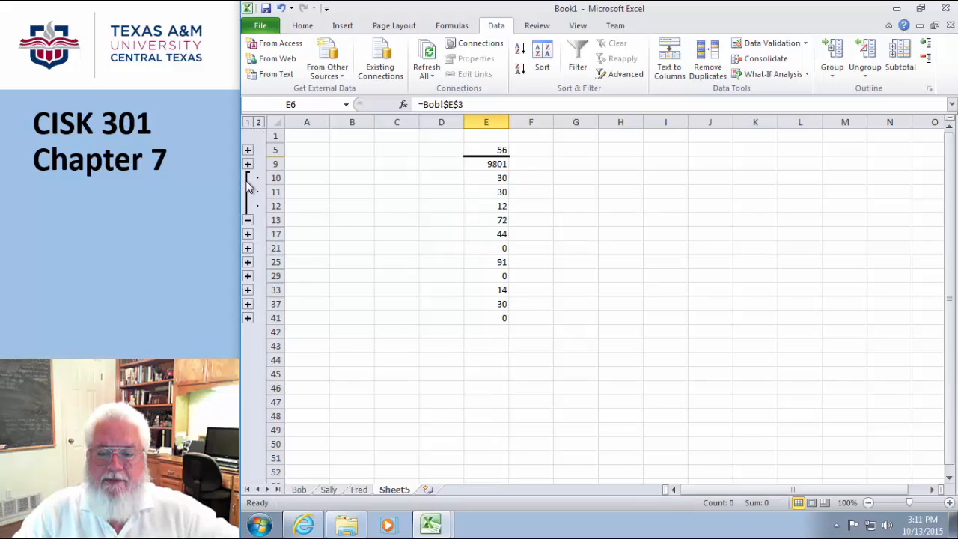
pyautogui.click(248, 217)
pyautogui.click(248, 206)
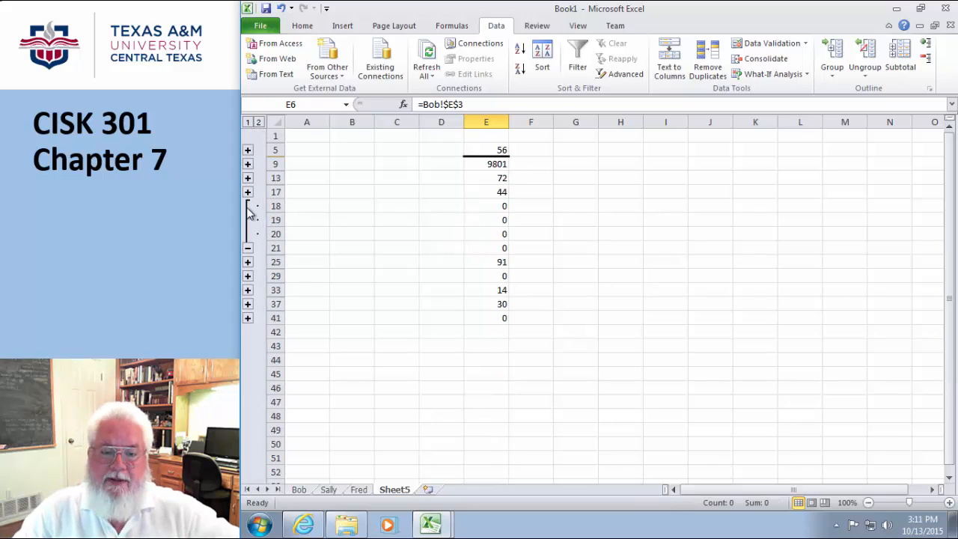
pyautogui.click(248, 192)
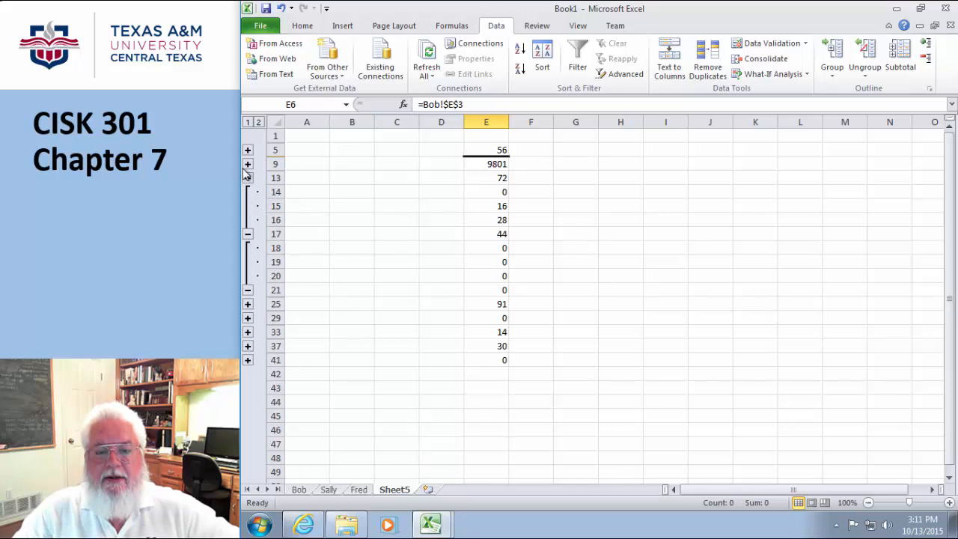
pyautogui.click(248, 233)
pyautogui.click(248, 250)
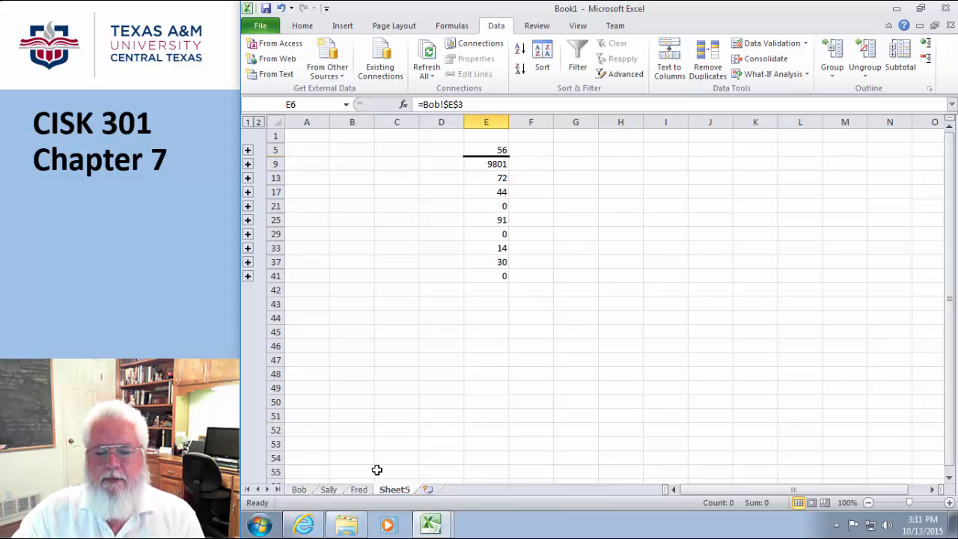
# Step: Set the Hour value in the 9:00 AM row of the Fred sheet to 1
pyautogui.click(356, 490)
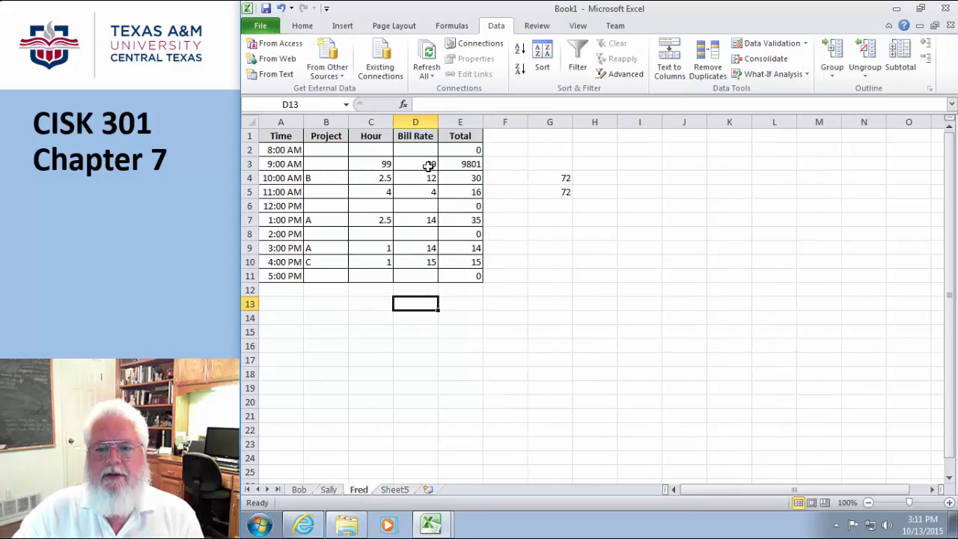
pyautogui.click(389, 167)
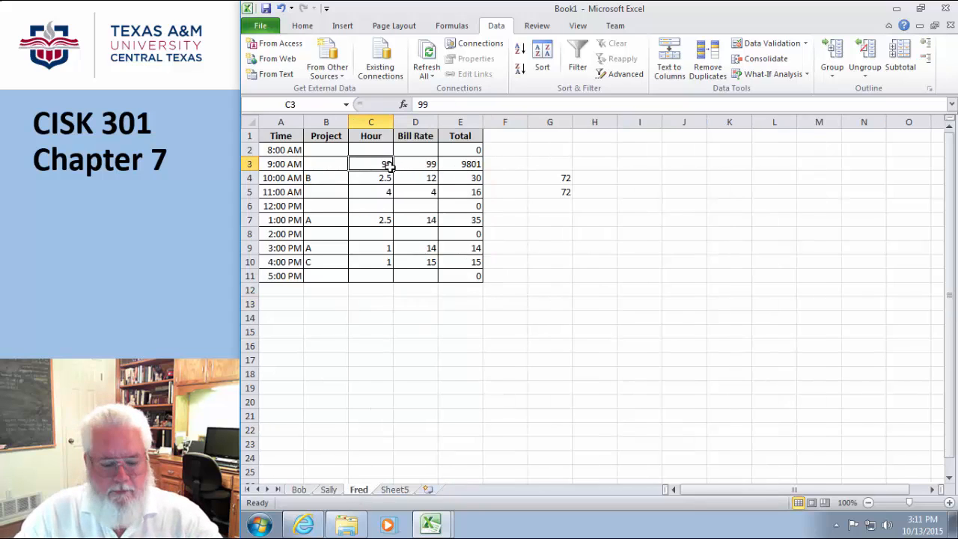
pyautogui.write('1')
pyautogui.click(408, 334)
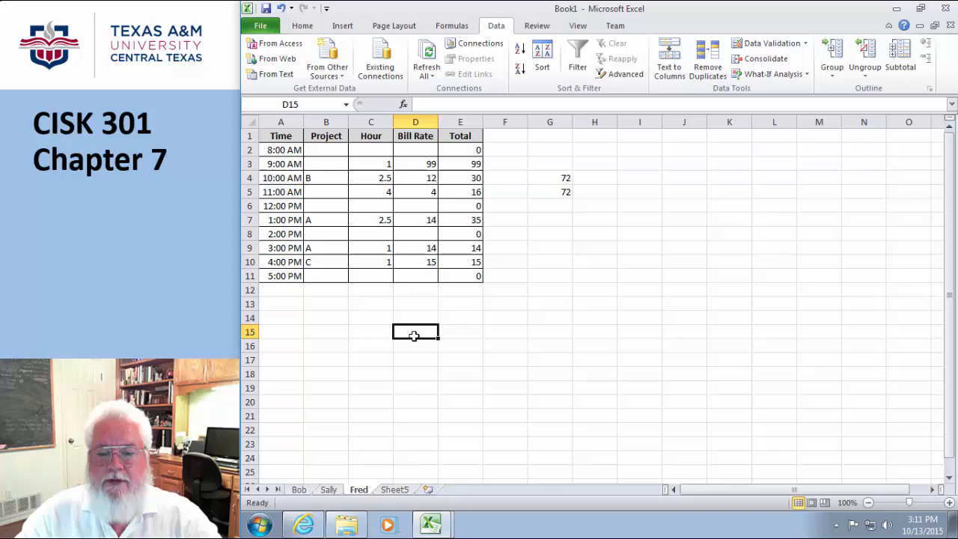
# Step: Check the row 9 total on Sheet5 and the source values grouped beneath it
pyautogui.click(397, 490)
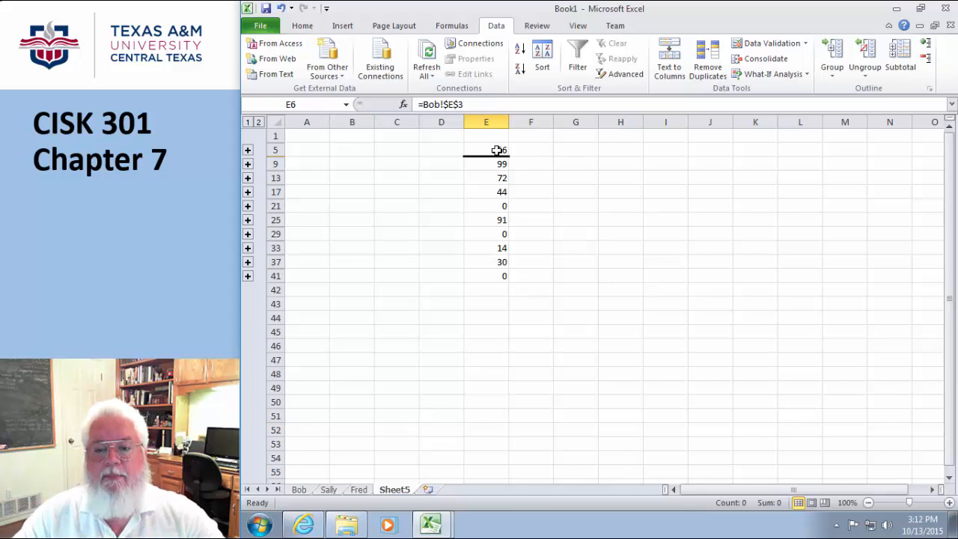
pyautogui.click(257, 122)
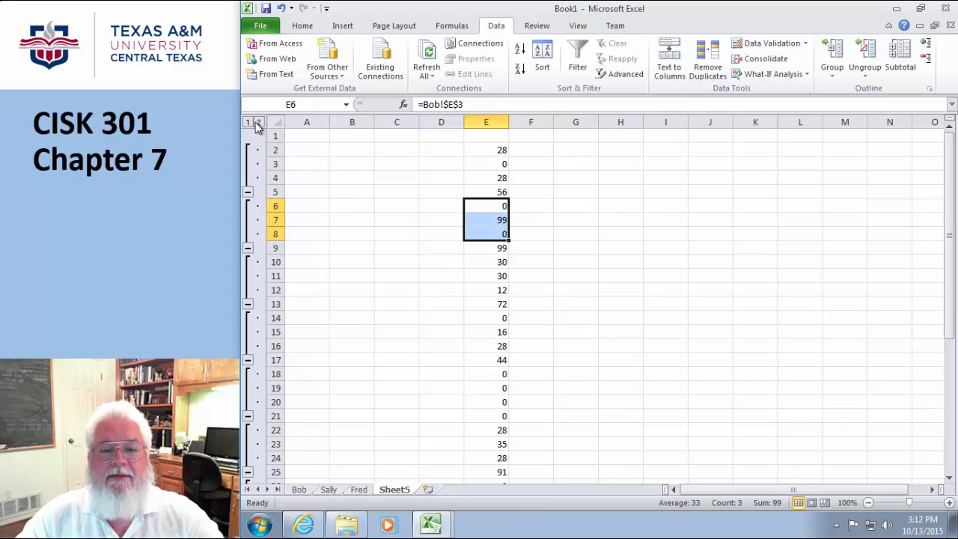
pyautogui.click(249, 122)
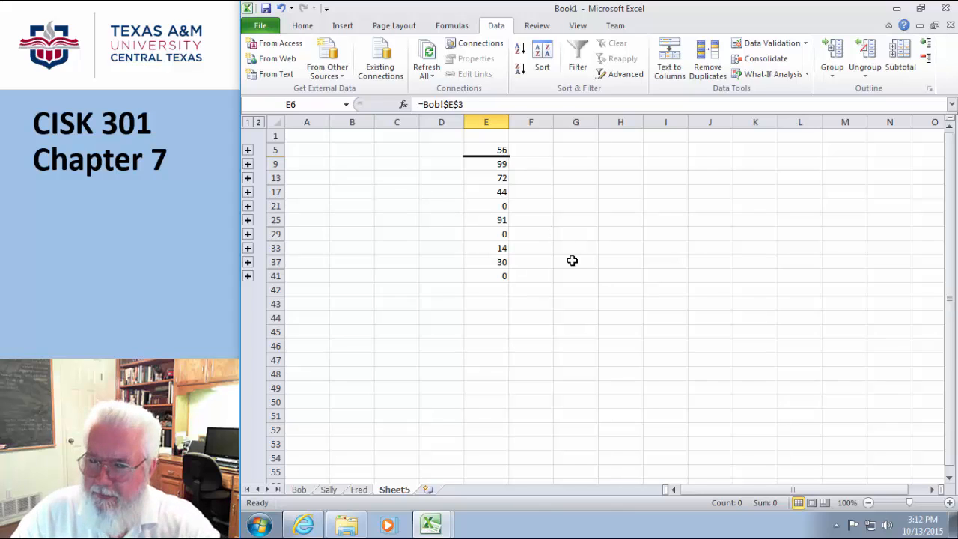
pyautogui.click(249, 165)
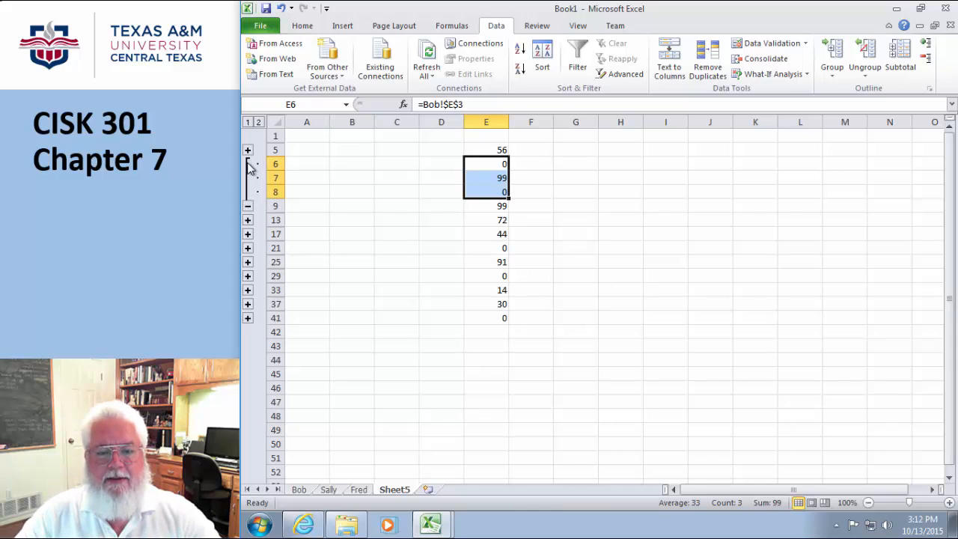
pyautogui.click(248, 206)
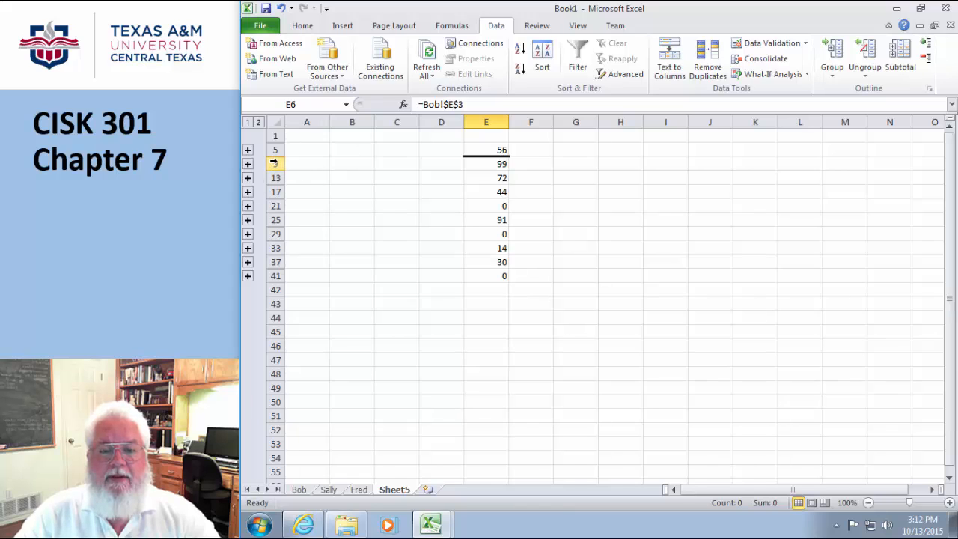
pyautogui.click(248, 164)
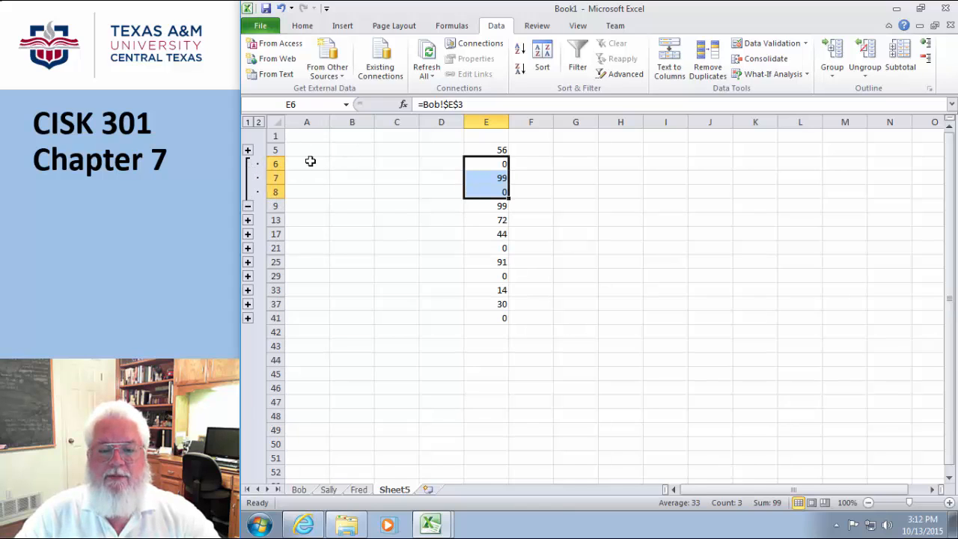
pyautogui.click(247, 207)
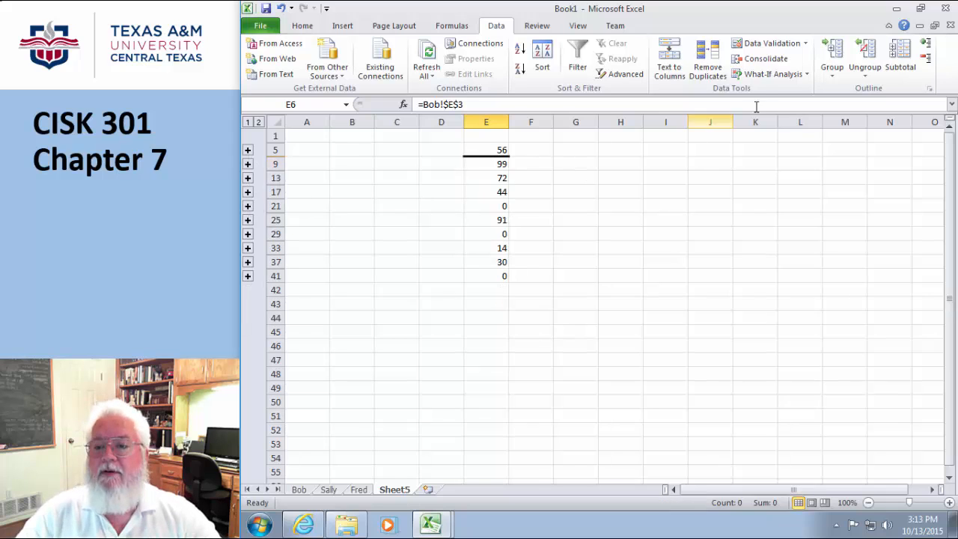
# Step: Try to consolidate the Bob, Fred and Sally E2:E11 ranges using left-column labels with links to source data
pyautogui.click(761, 59)
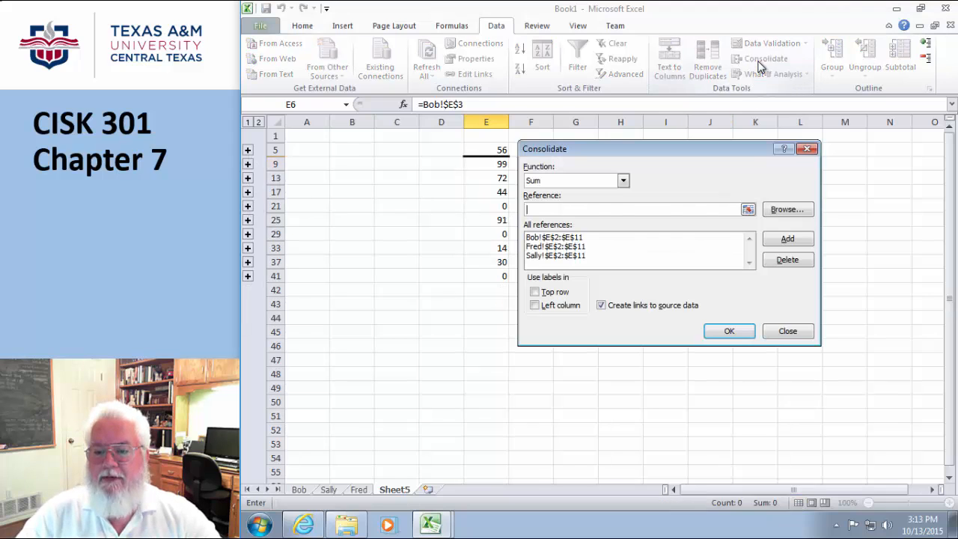
pyautogui.click(534, 306)
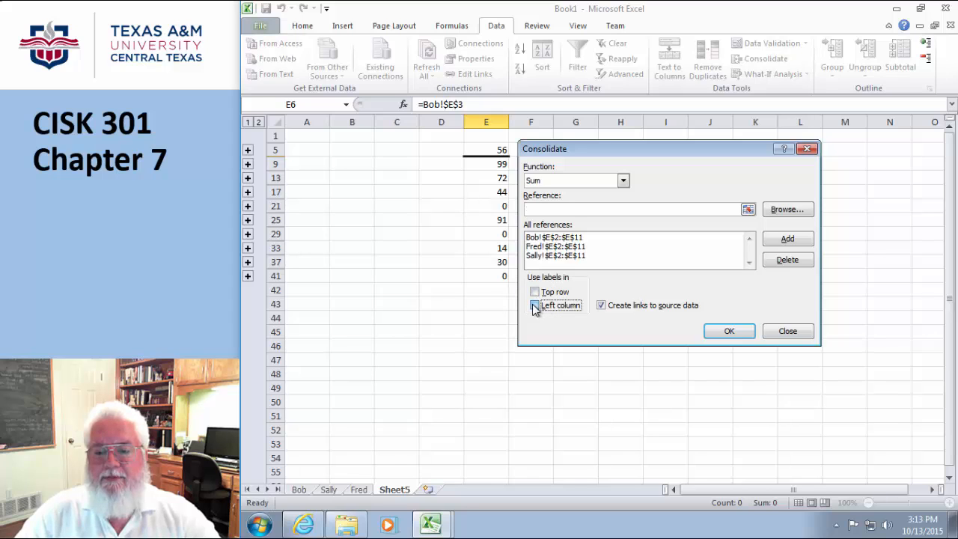
pyautogui.click(717, 334)
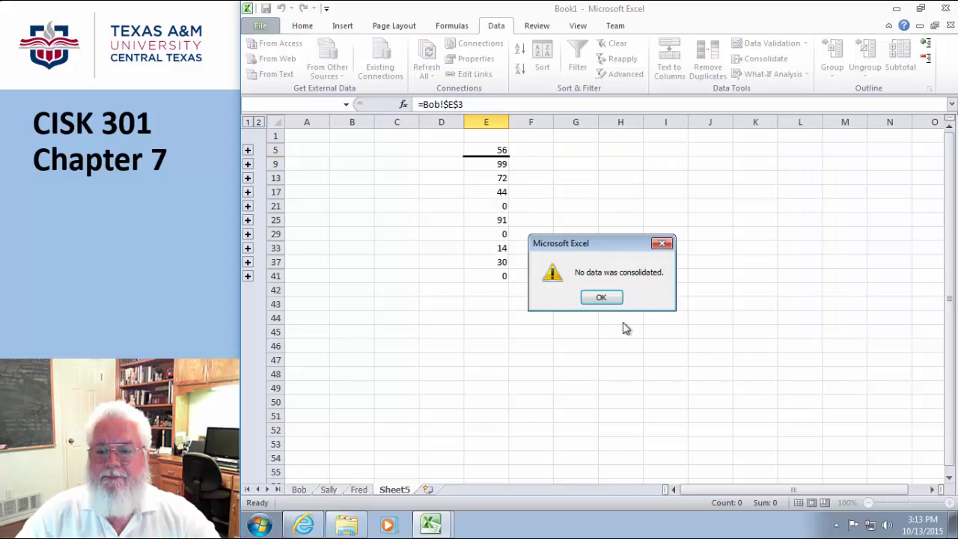
pyautogui.click(602, 298)
pyautogui.click(575, 373)
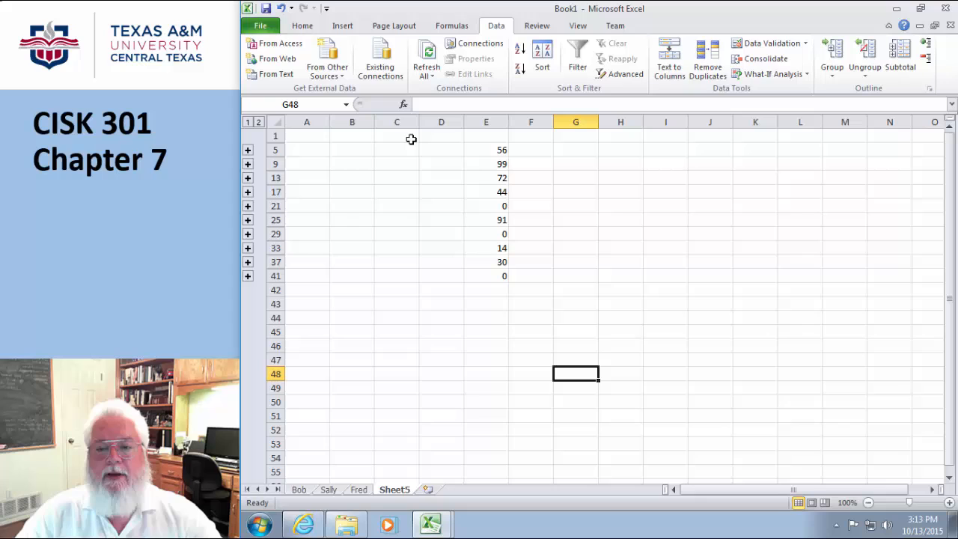
# Step: Examine the source values behind the row 5 and row 9 totals, and collapse the outline to totals only
pyautogui.click(248, 164)
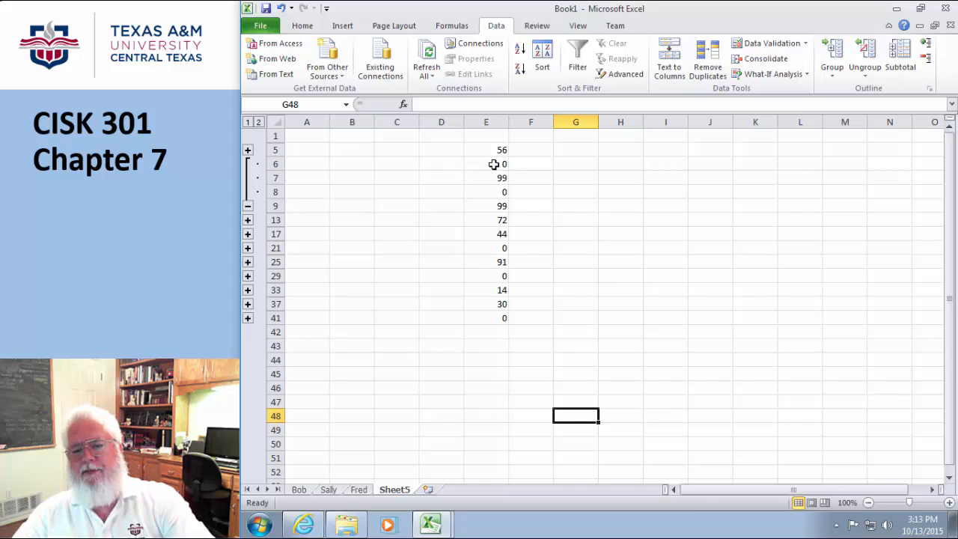
pyautogui.moveTo(494, 164); pyautogui.dragTo(494, 192)
pyautogui.click(610, 195)
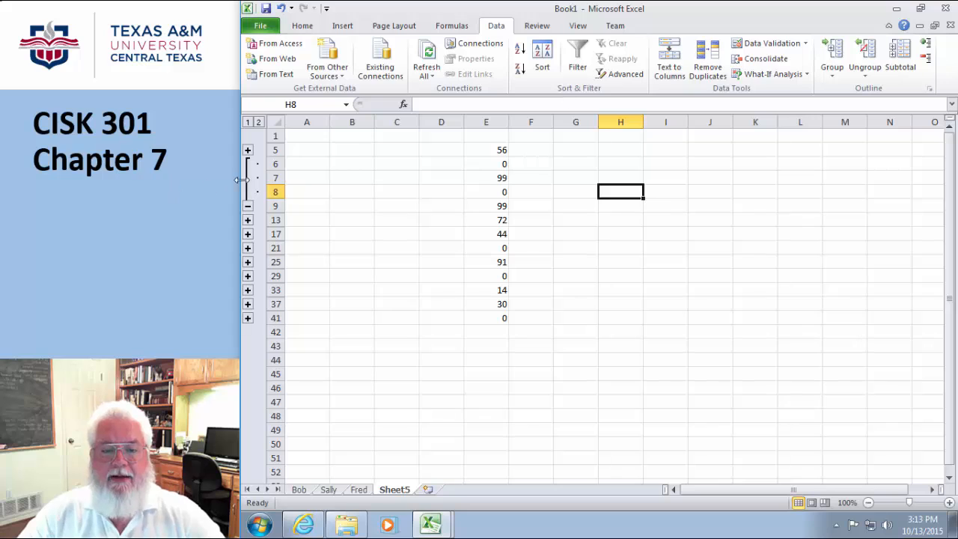
pyautogui.click(248, 149)
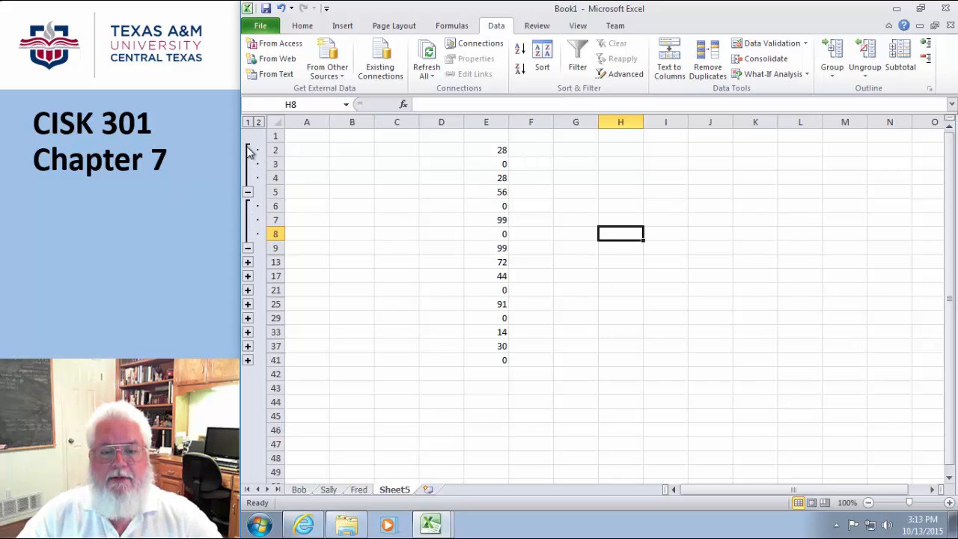
pyautogui.click(248, 122)
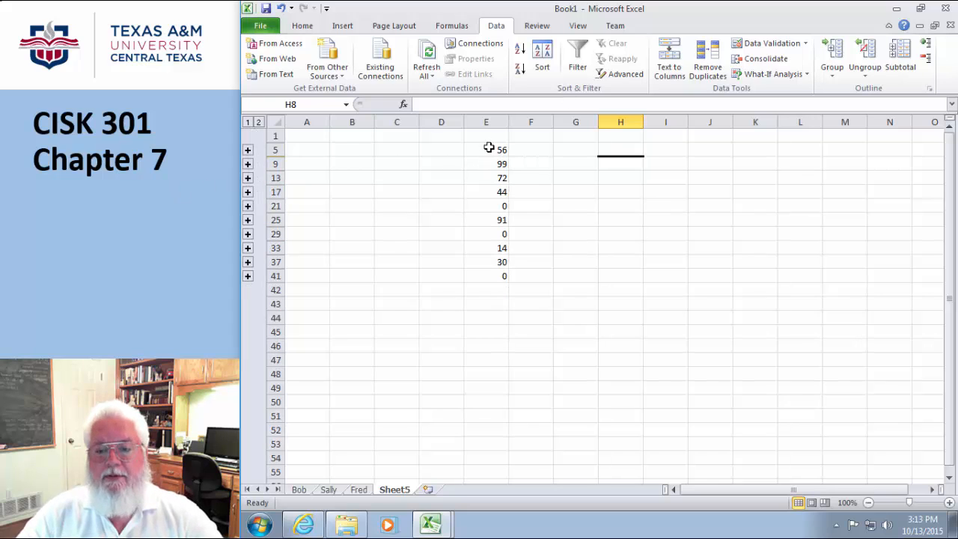
# Step: Apply all borders to the consolidated totals in E5:E41 on Sheet5
pyautogui.moveTo(487, 150); pyautogui.dragTo(487, 277)
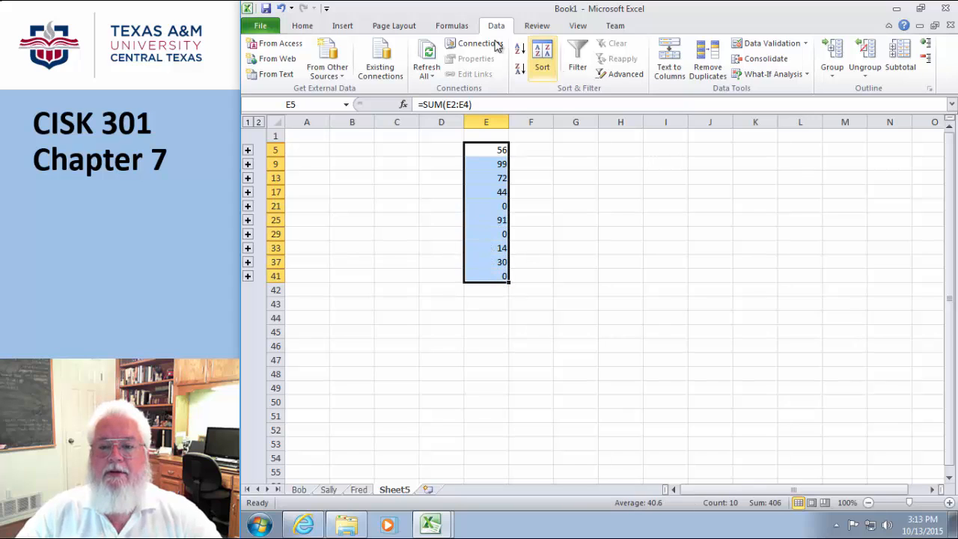
pyautogui.click(305, 27)
pyautogui.click(373, 69)
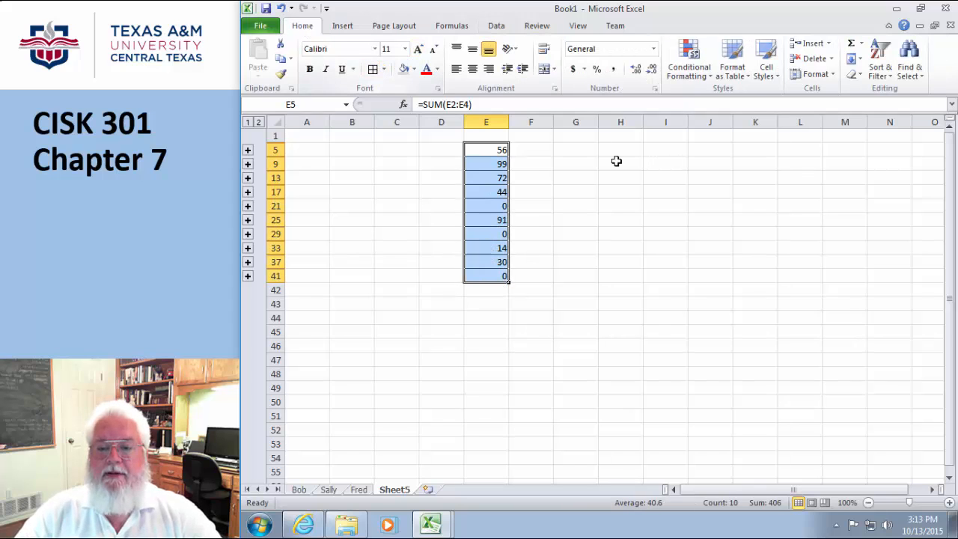
pyautogui.click(610, 192)
# Step: Enter the heading Summary in E1 above the totals and give the cell a gray fill
pyautogui.click(490, 137)
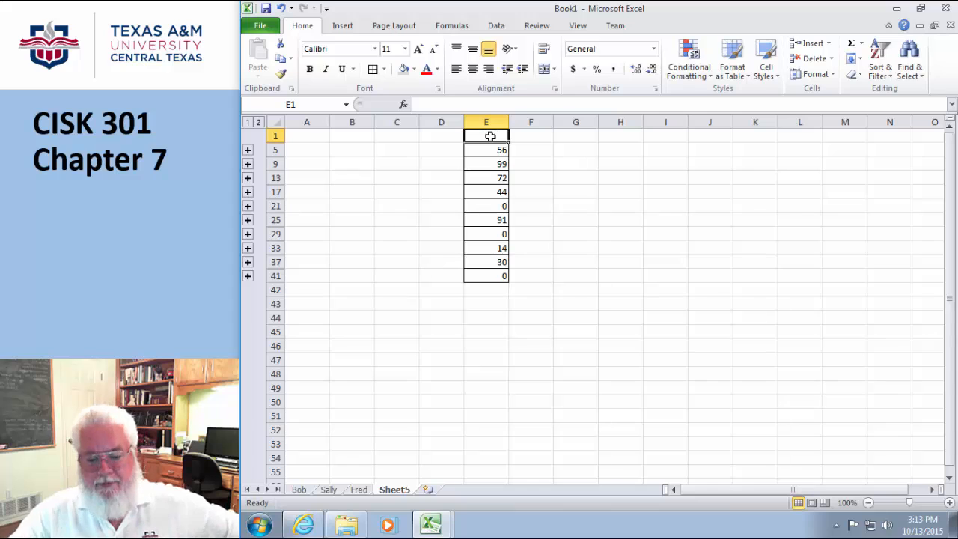
pyautogui.write('Summary')
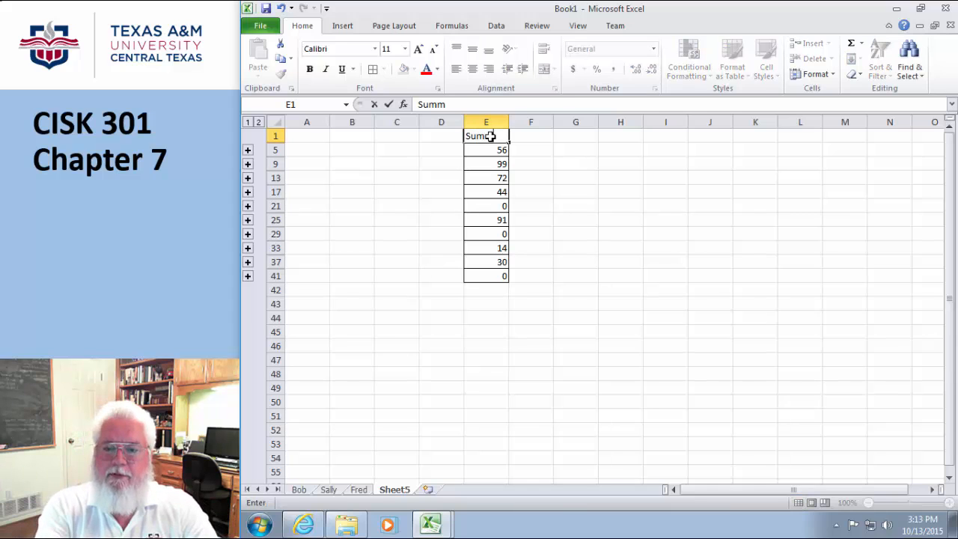
pyautogui.click(572, 191)
pyautogui.click(494, 136)
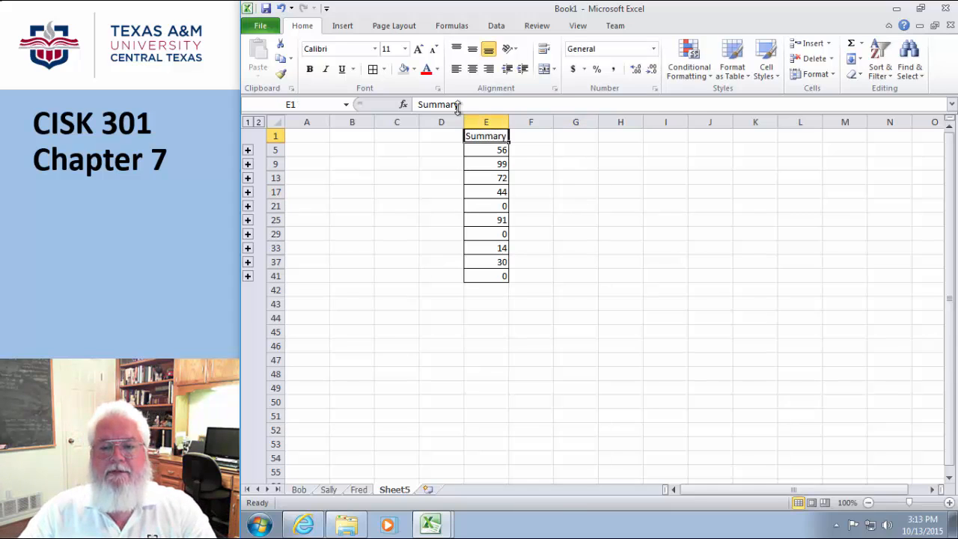
pyautogui.click(404, 70)
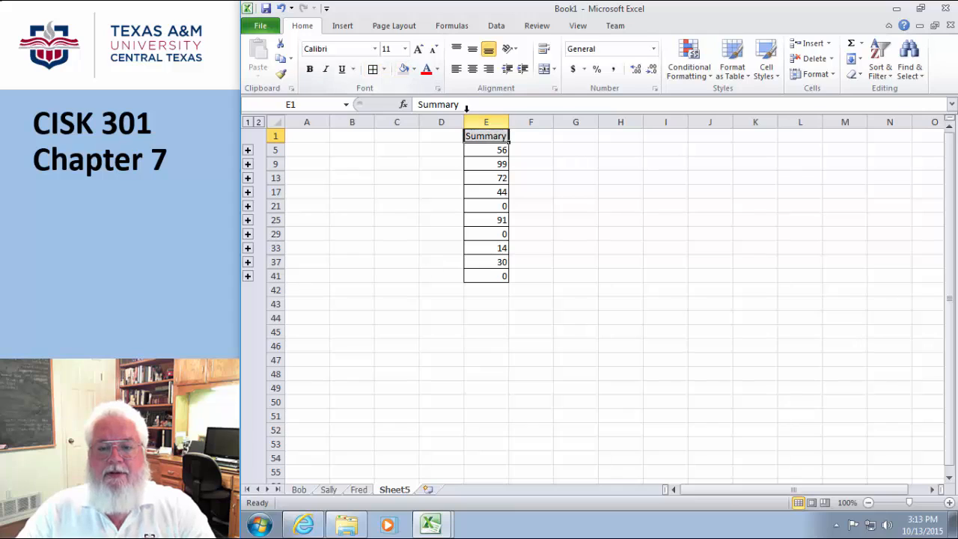
# Step: Make the Summary heading in E1 bold and centered
pyautogui.click(309, 69)
pyautogui.click(473, 69)
pyautogui.click(574, 229)
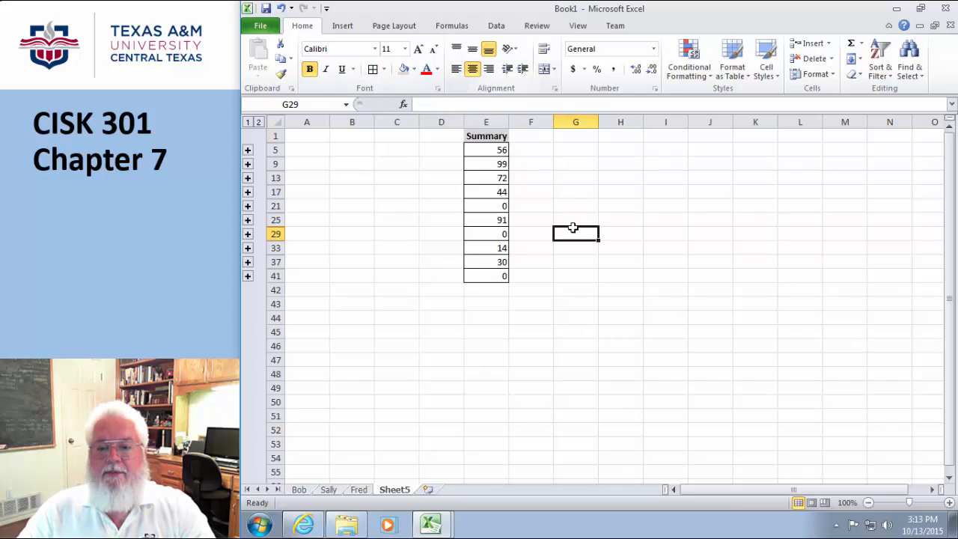
pyautogui.click(477, 133)
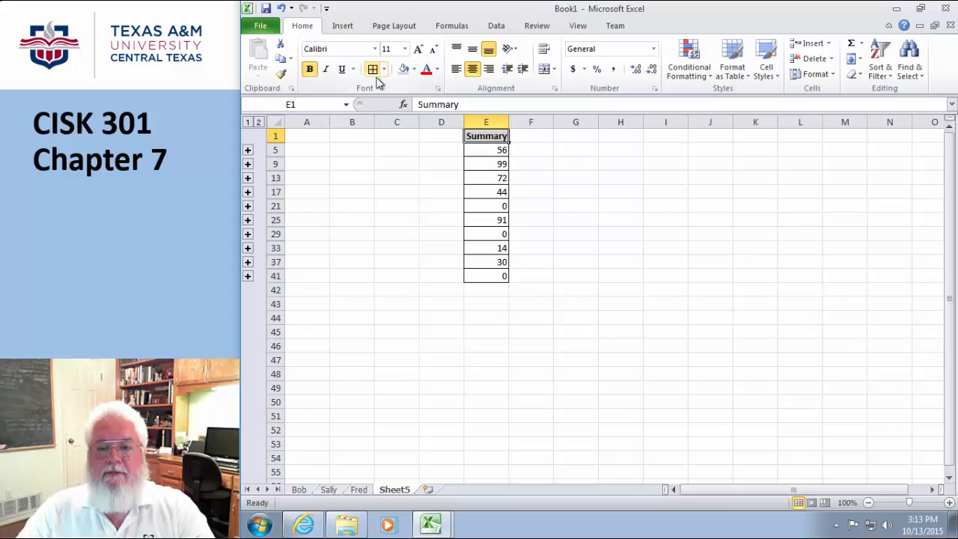
pyautogui.click(494, 276)
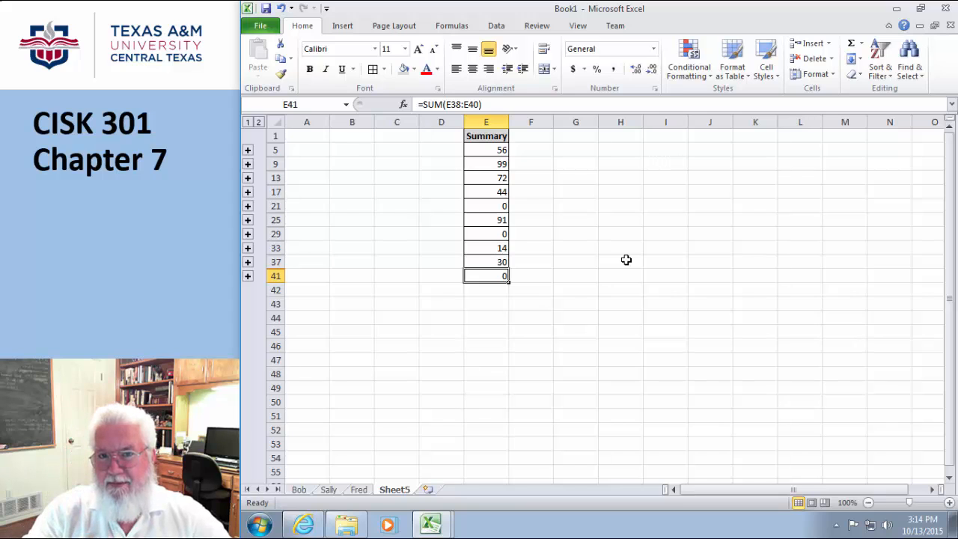
# Step: Start a new workbook-scoped name from cell G5 of the Fred sheet, with its reference set to =Bob:Fred!E4
pyautogui.click(359, 490)
pyautogui.click(557, 191)
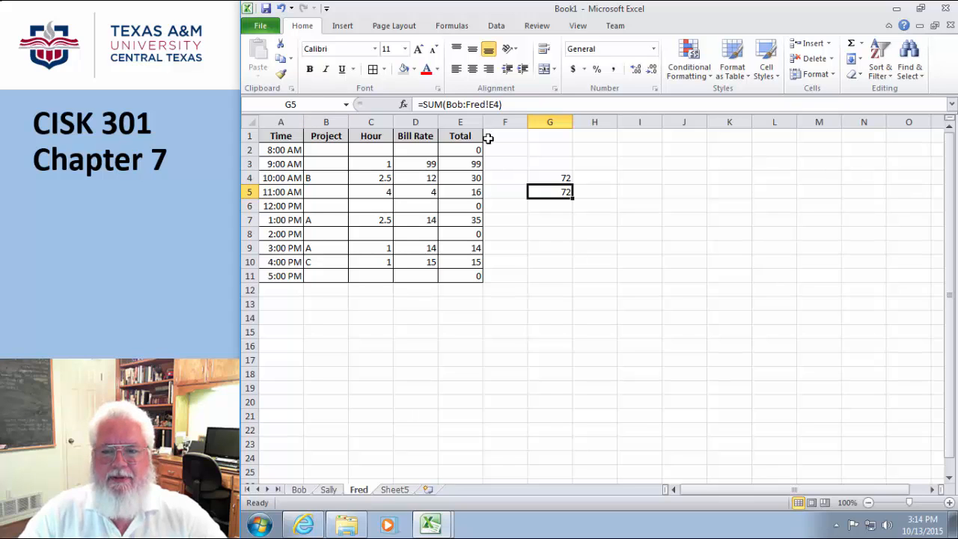
pyautogui.click(452, 28)
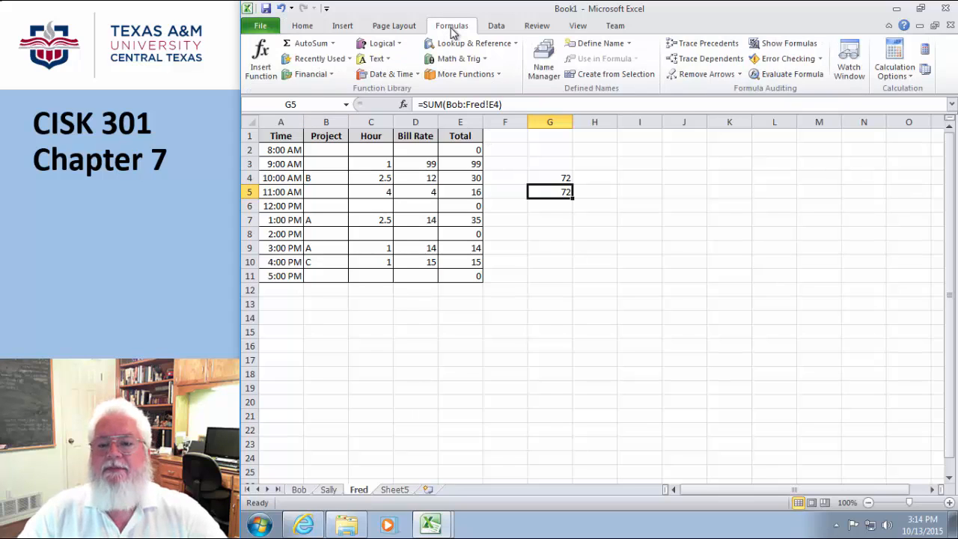
pyautogui.click(555, 76)
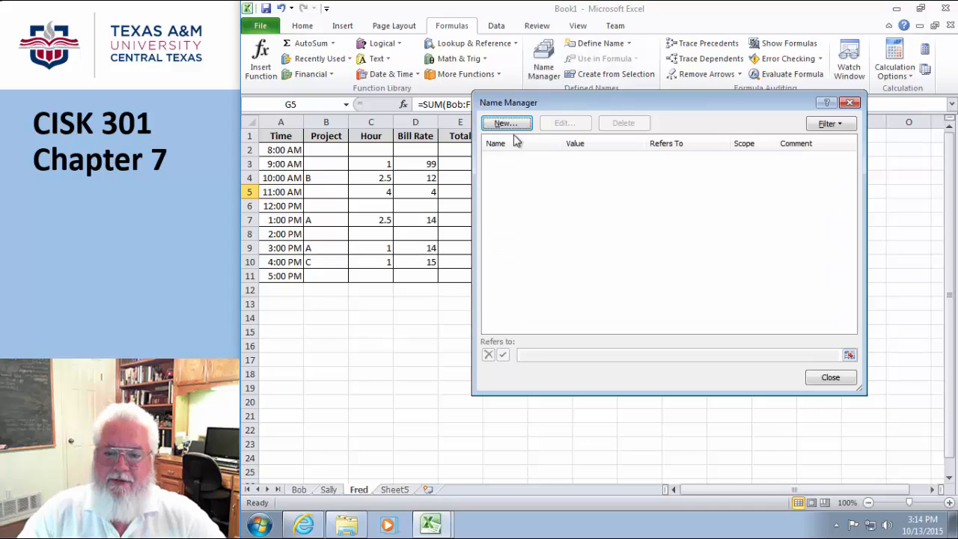
pyautogui.click(504, 124)
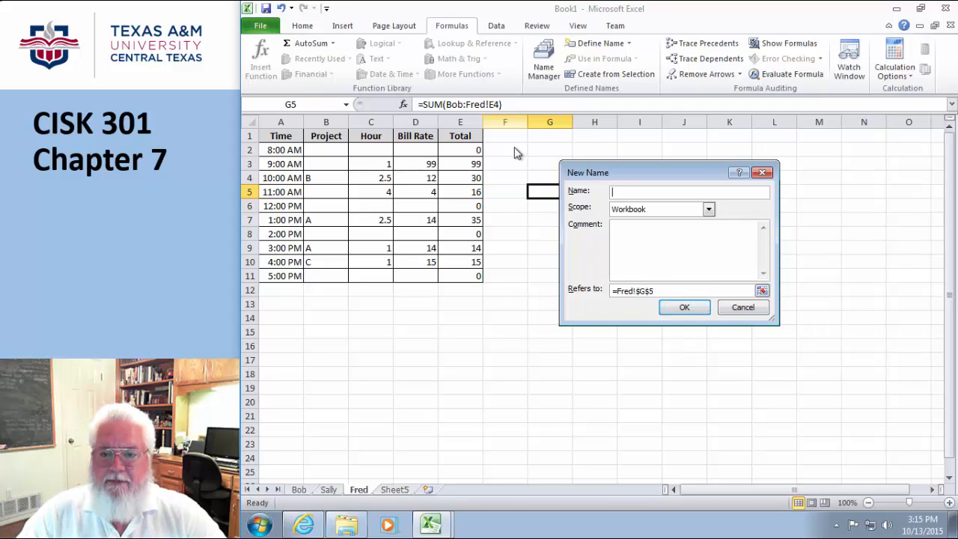
pyautogui.moveTo(657, 290); pyautogui.dragTo(562, 289)
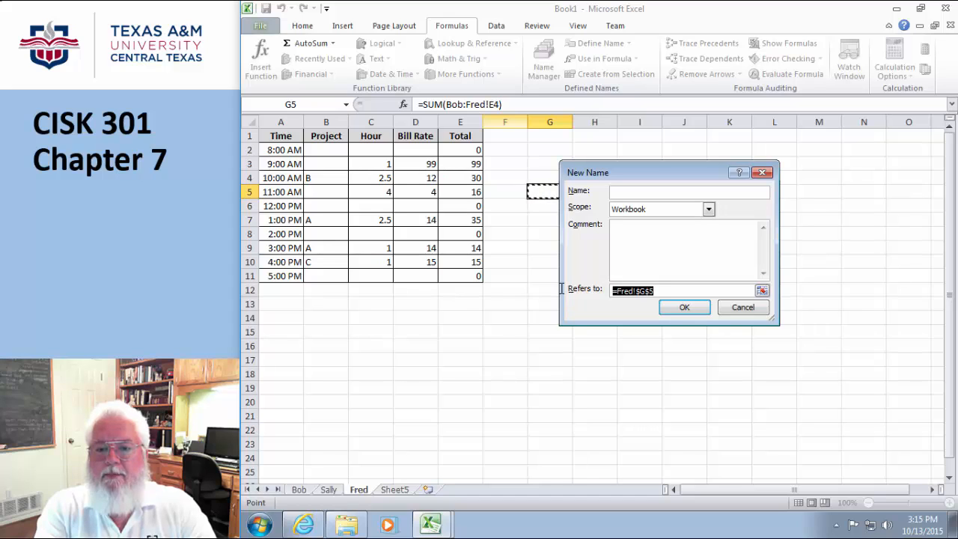
pyautogui.write('=B')
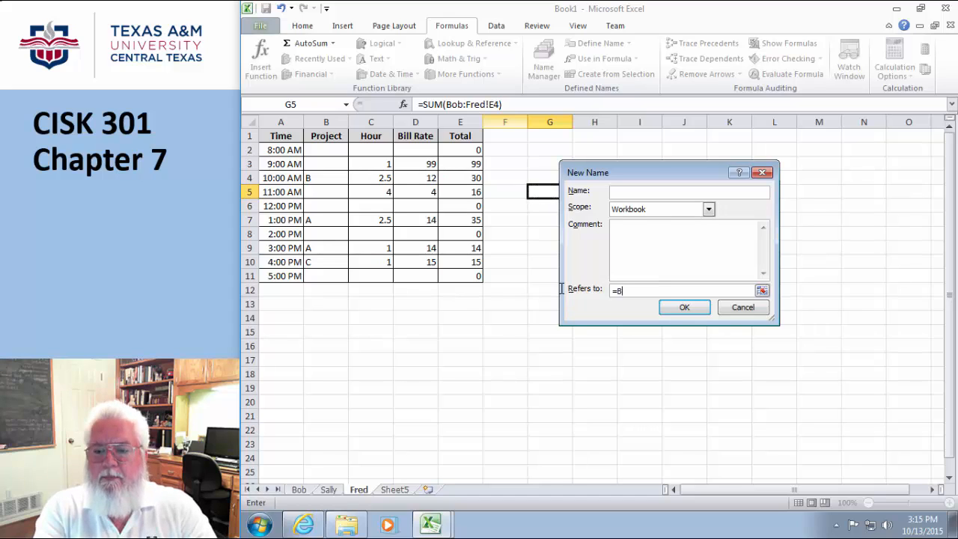
pyautogui.write('ob')
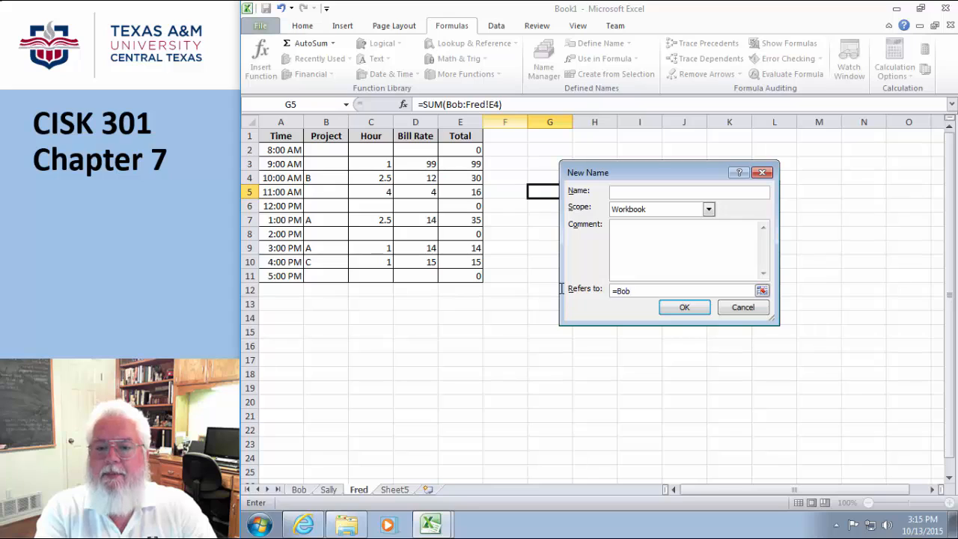
pyautogui.write(':Fr')
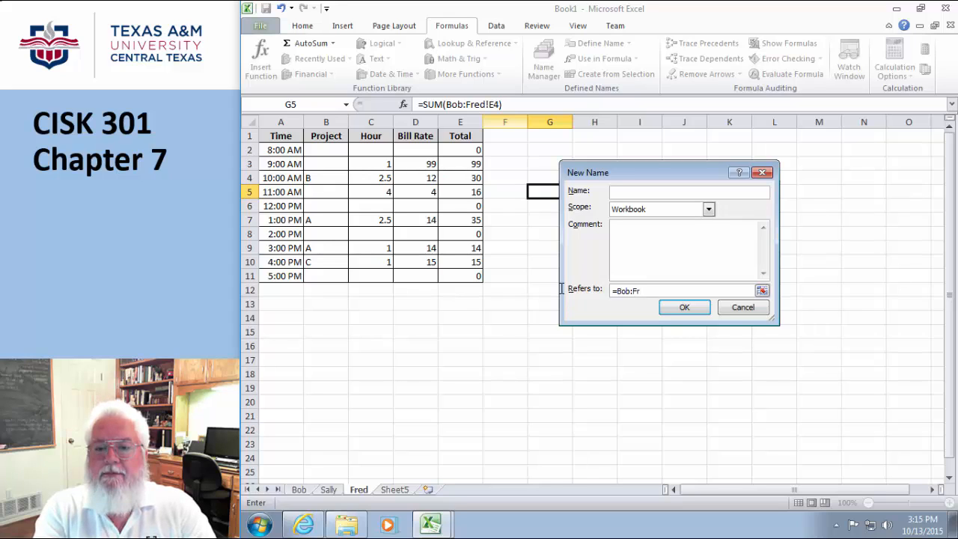
pyautogui.write('ed!')
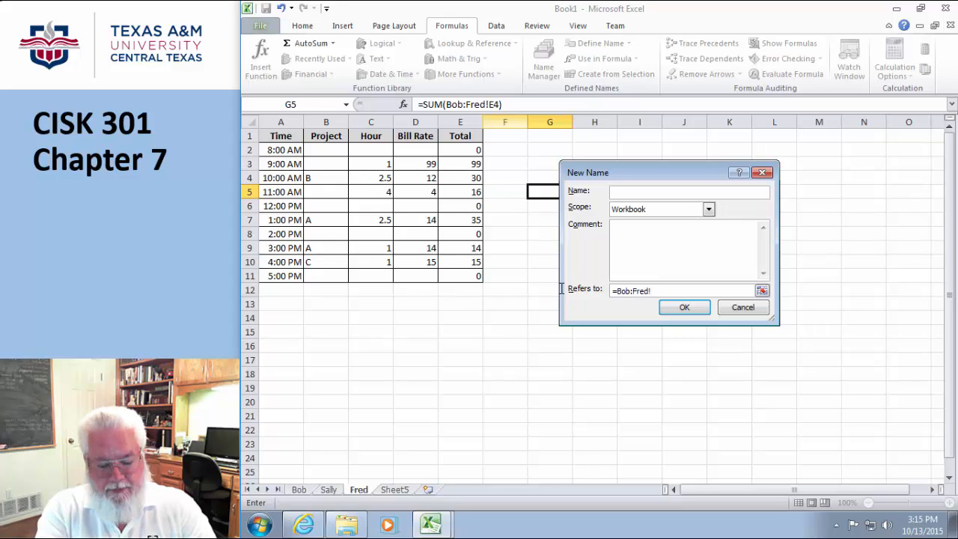
pyautogui.write('E4')
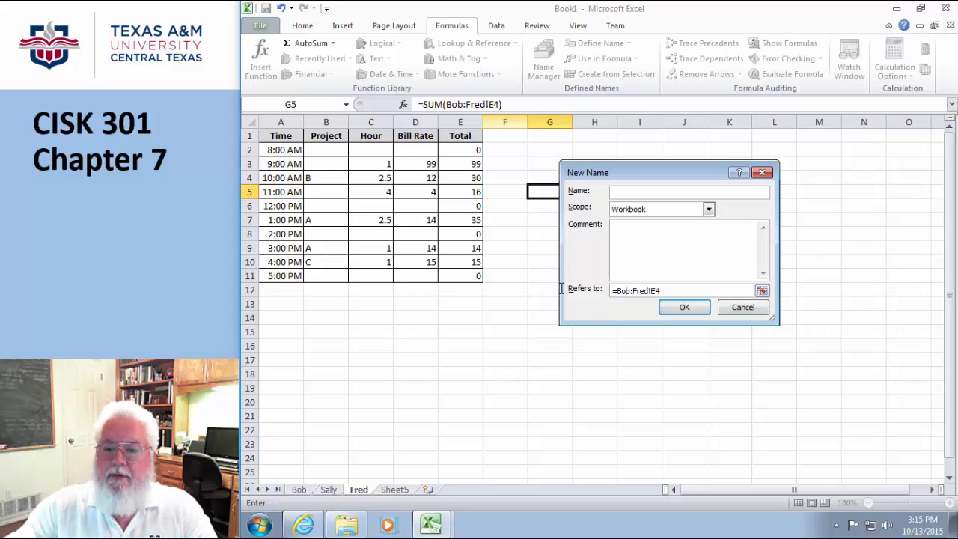
# Step: Try to save the new reference under the name Sum 10 am, and leave name management without creating it
pyautogui.click(654, 193)
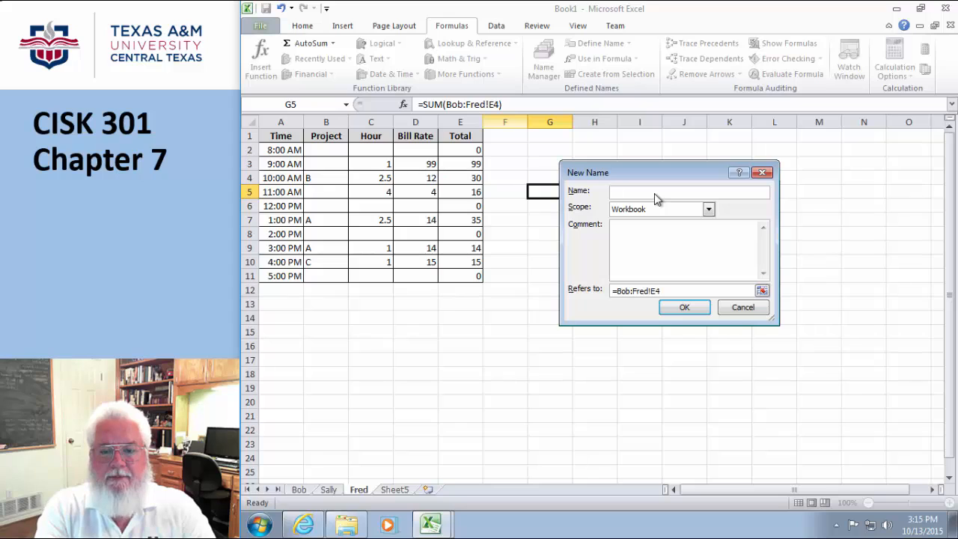
pyautogui.write('10 a')
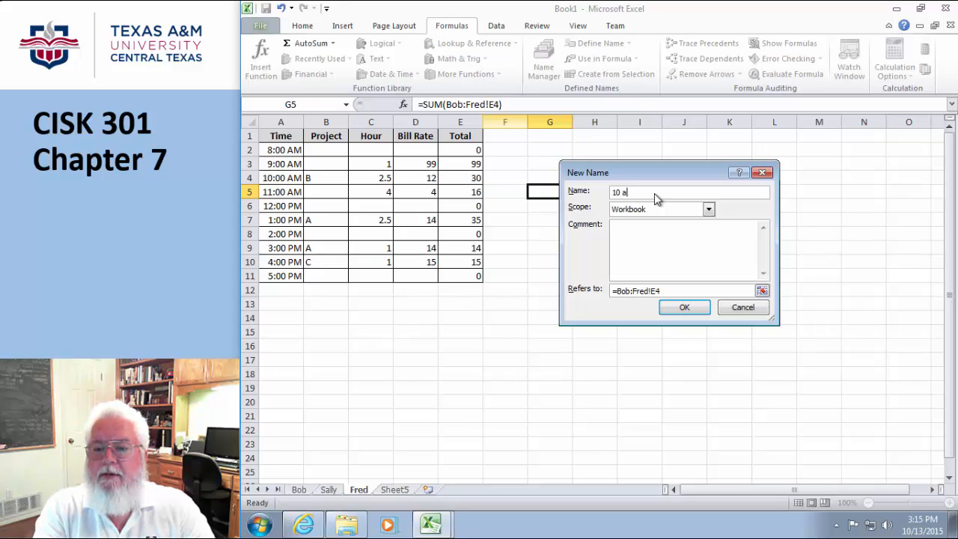
pyautogui.write('m')
pyautogui.click(613, 192)
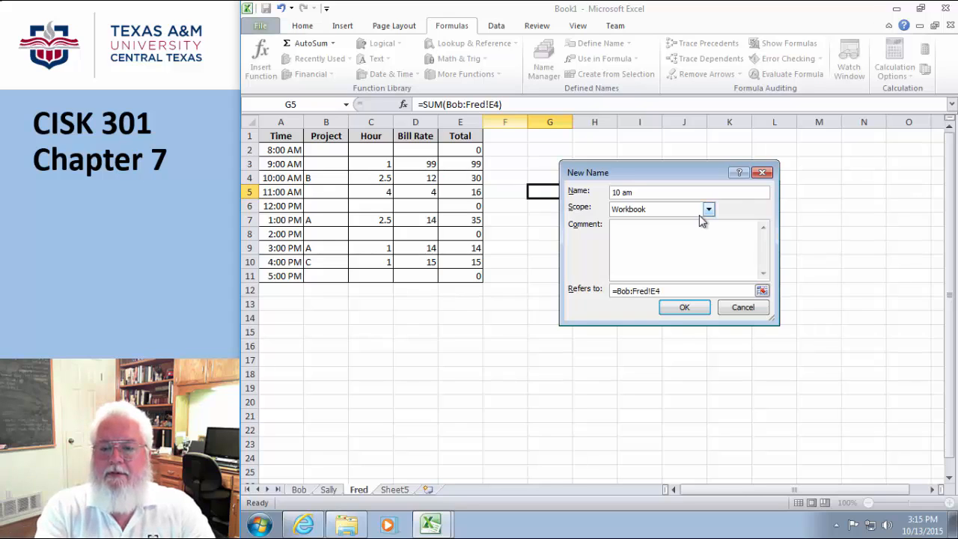
pyautogui.write('s')
pyautogui.press('BackSpace')
pyautogui.write('Sum')
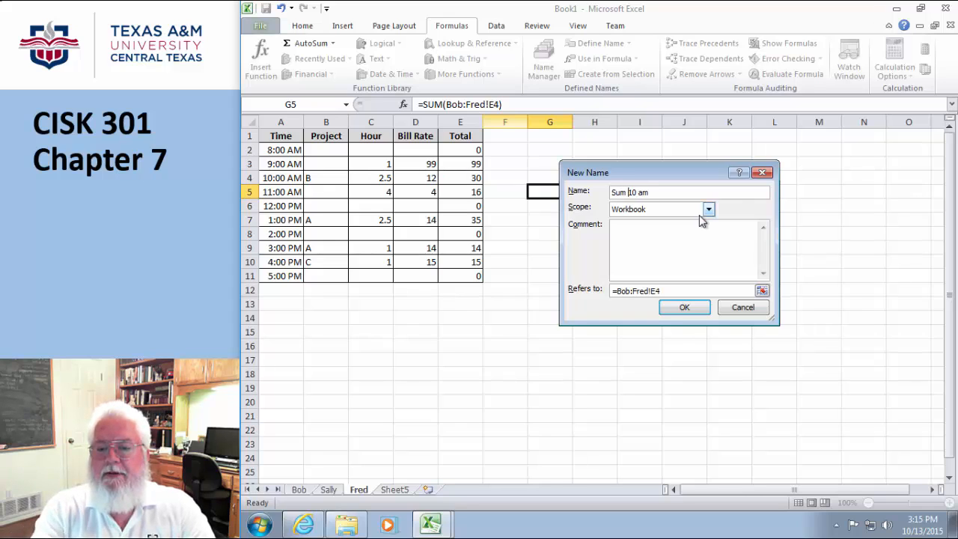
pyautogui.click(687, 310)
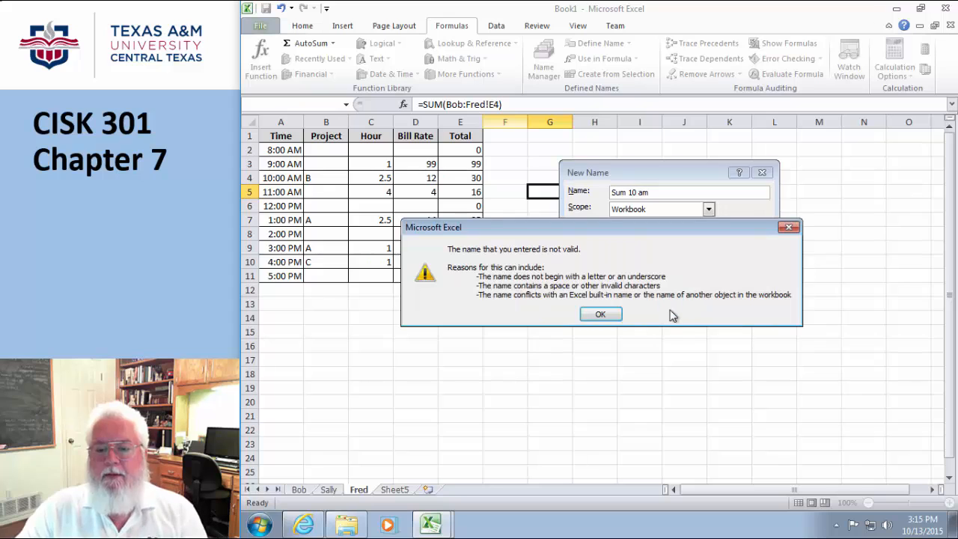
pyautogui.click(599, 314)
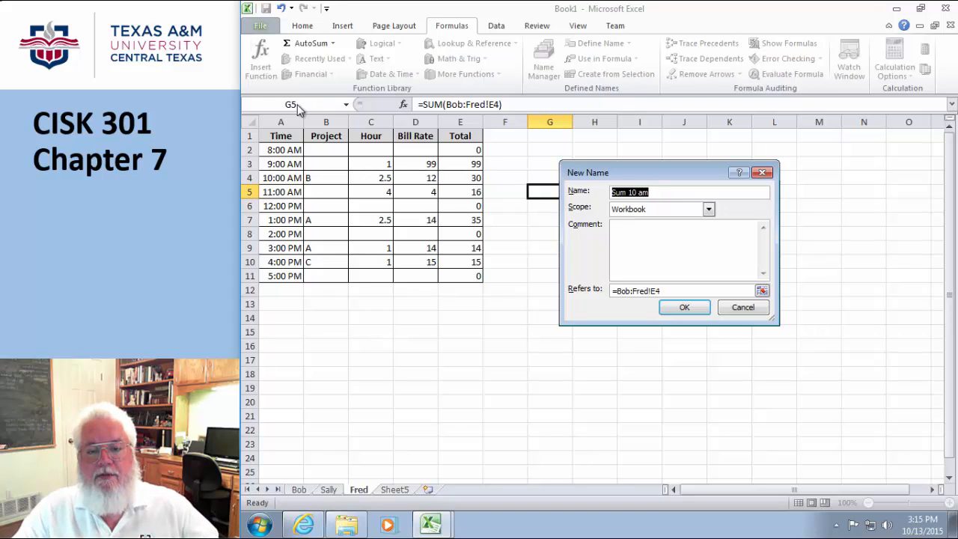
pyautogui.click(743, 309)
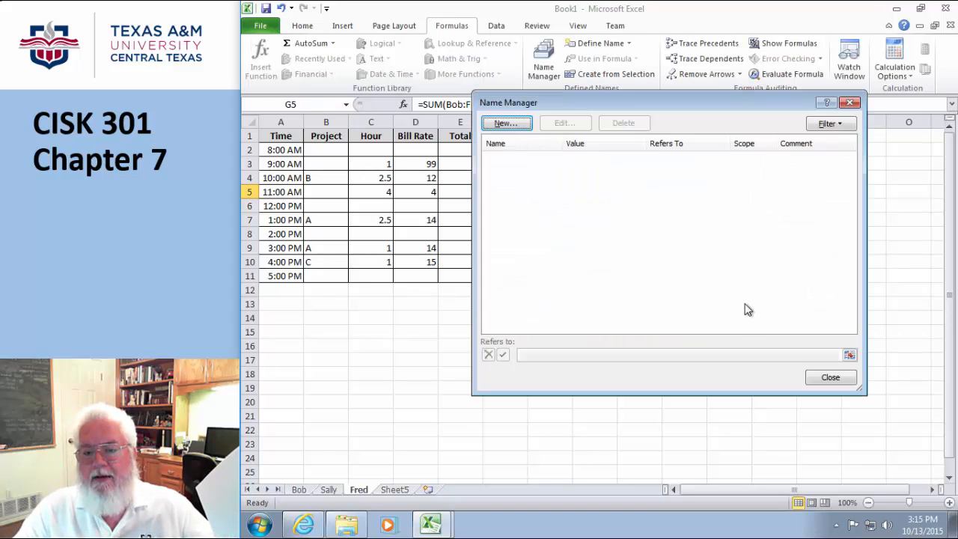
pyautogui.click(821, 376)
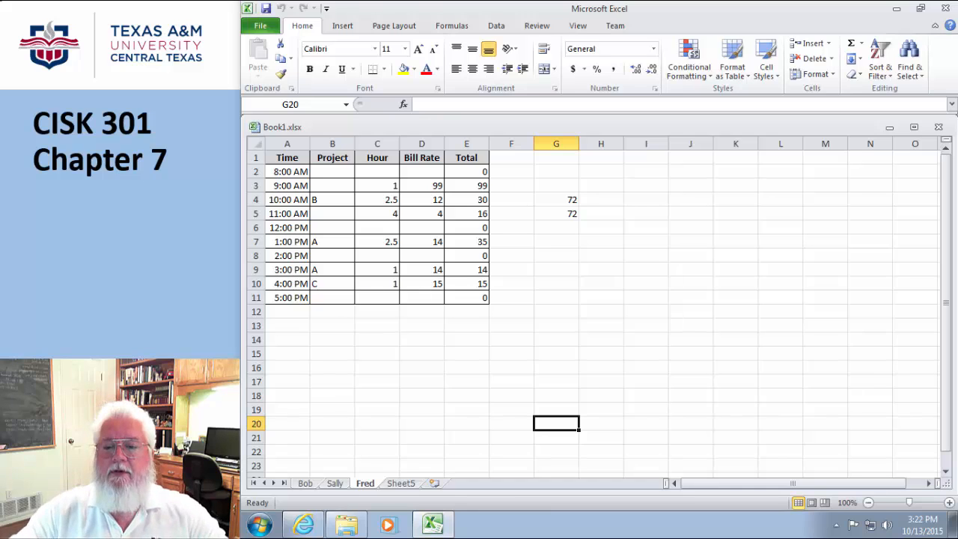
# Step: Open Book2.xlsx from the Chapter 07 folder alongside Book1.xlsx
pyautogui.click(345, 524)
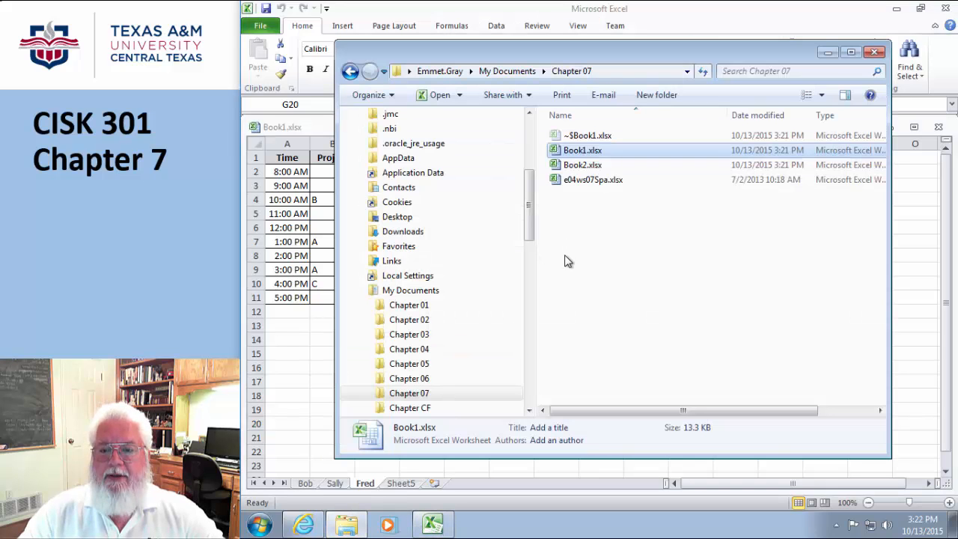
pyautogui.doubleClick(578, 167)
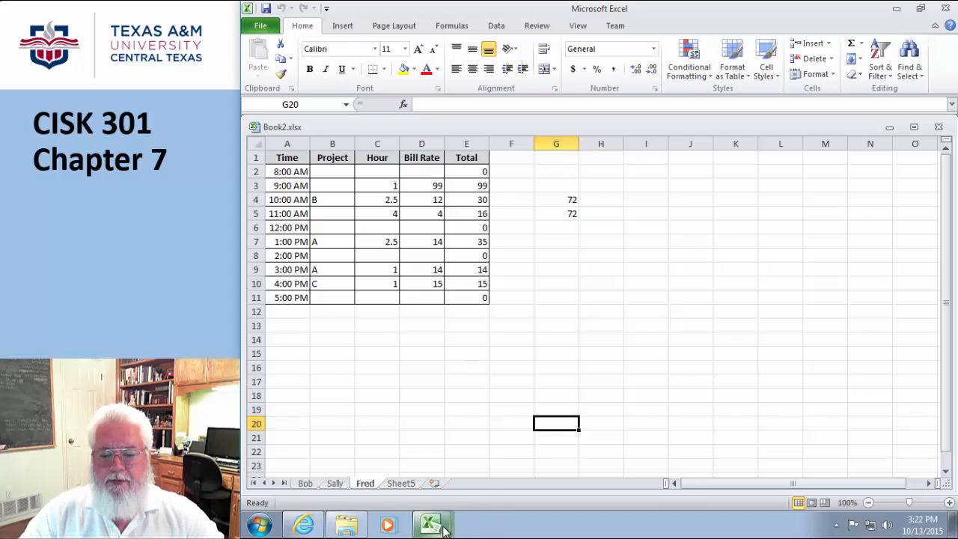
pyautogui.moveTo(434, 526)
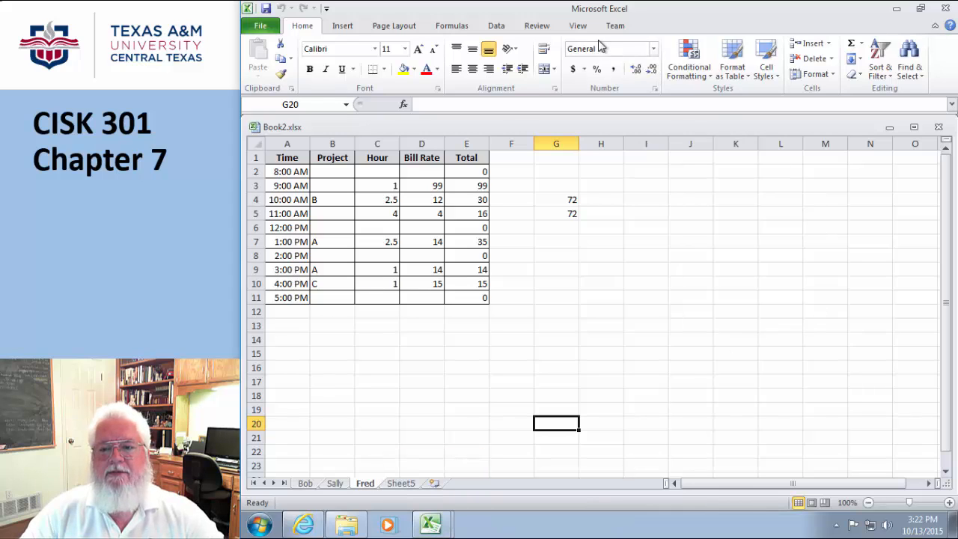
# Step: Arrange the Book1 and Book2 workbook windows with the Horizontal layout
pyautogui.click(578, 27)
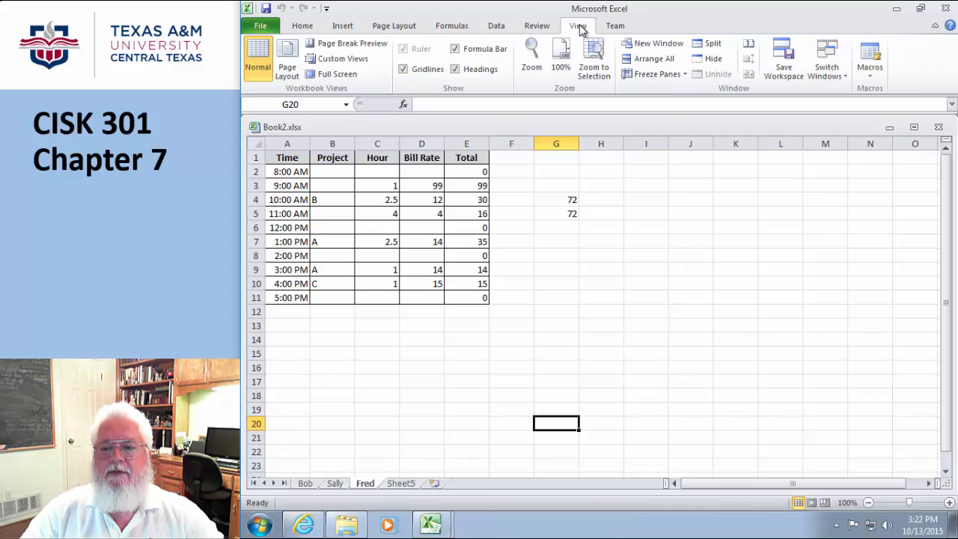
pyautogui.click(654, 62)
pyautogui.click(627, 233)
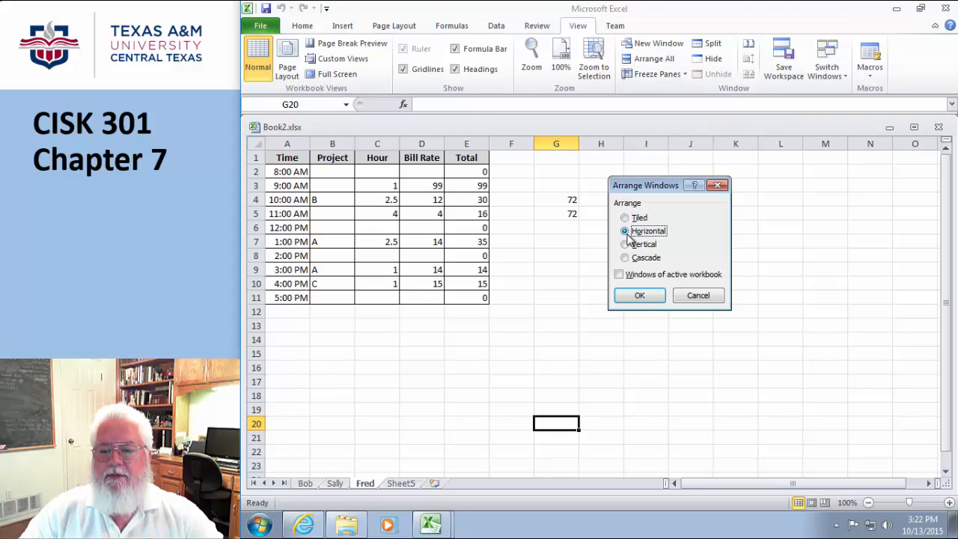
pyautogui.click(640, 295)
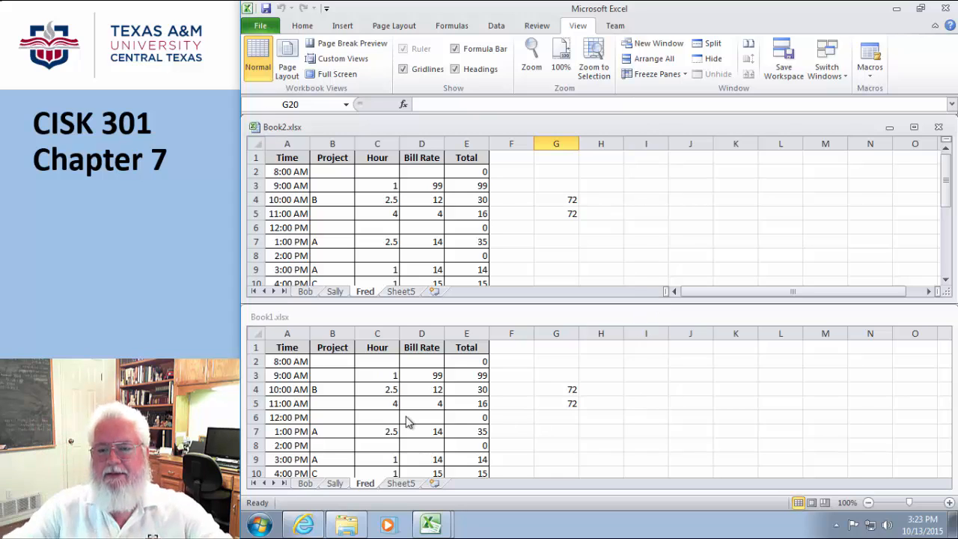
# Step: Rearrange the Book1 and Book2 workbook windows side by side with the Vertical layout
pyautogui.click(656, 64)
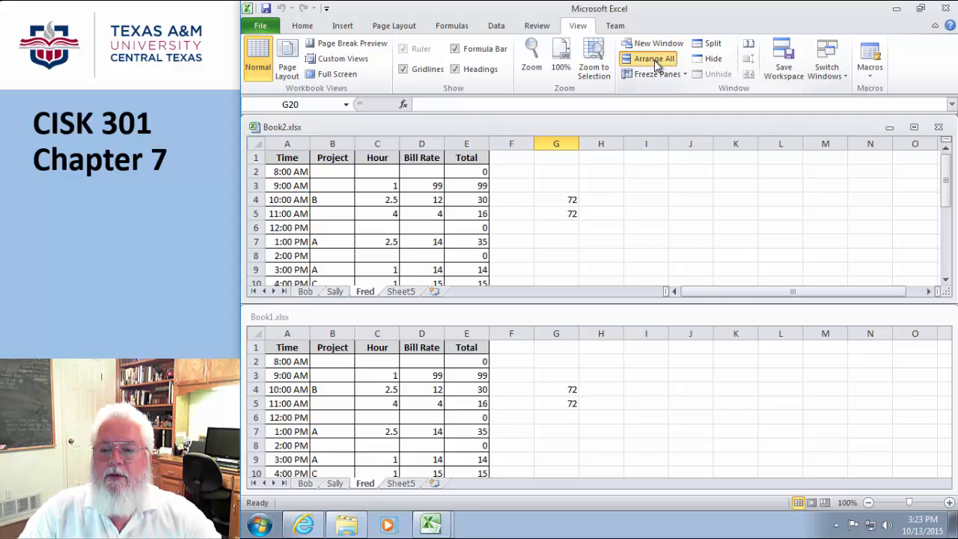
pyautogui.click(636, 244)
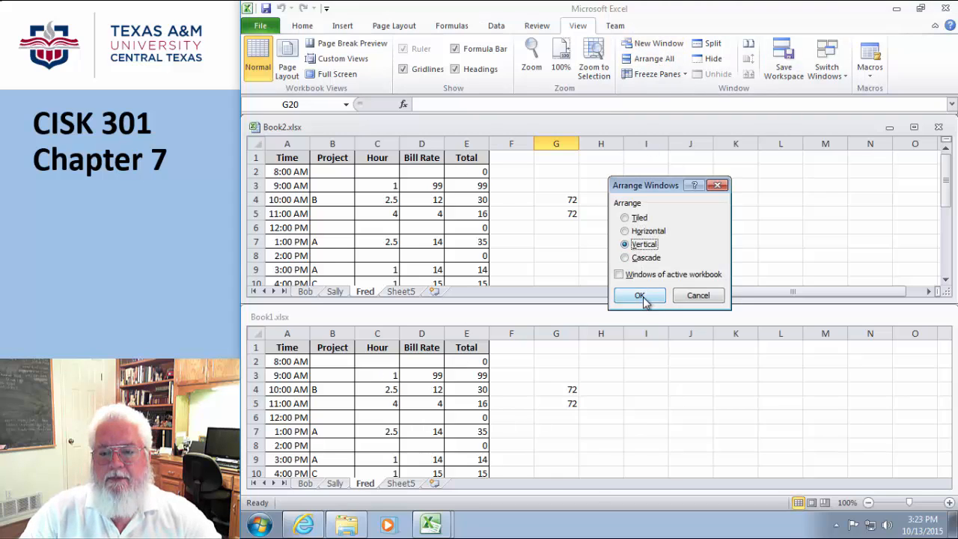
pyautogui.click(640, 295)
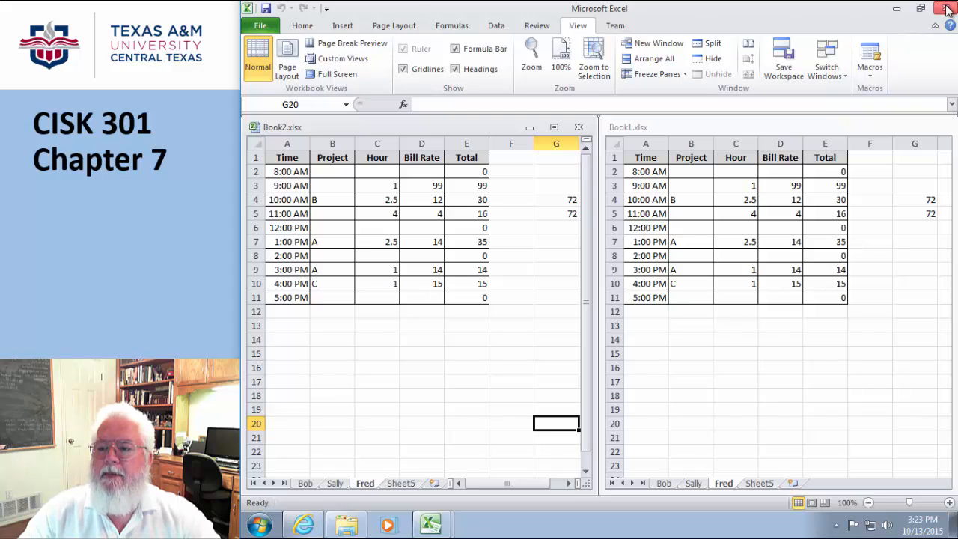
# Step: Open e04ws07Spa.xlsx from the Chapter 07 folder and bring Book1.xlsx to the front in a restored-down Excel window
pyautogui.click(351, 527)
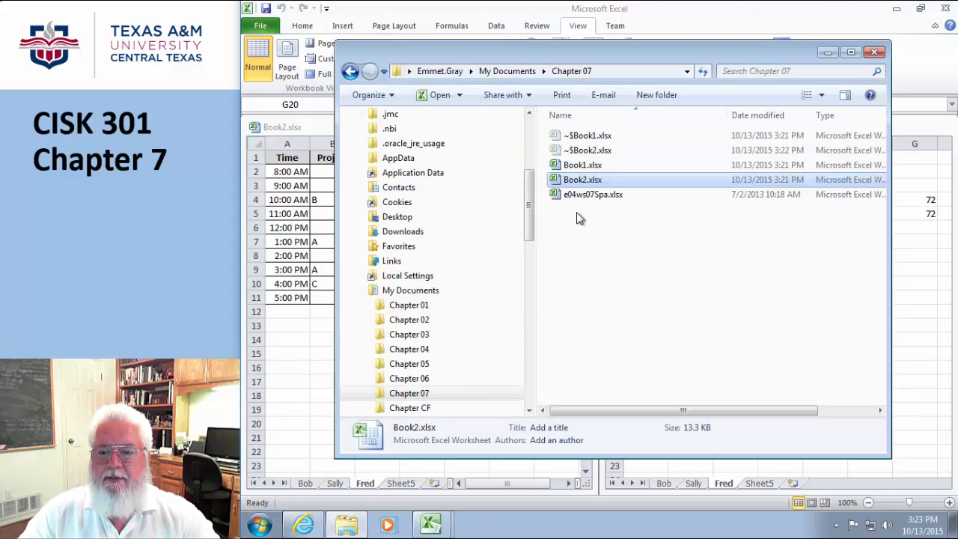
pyautogui.doubleClick(576, 199)
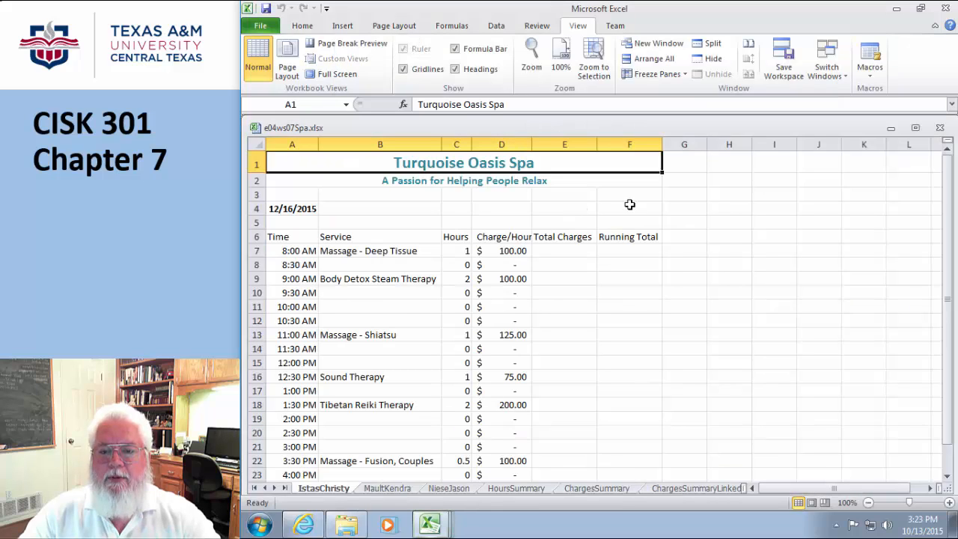
pyautogui.click(920, 8)
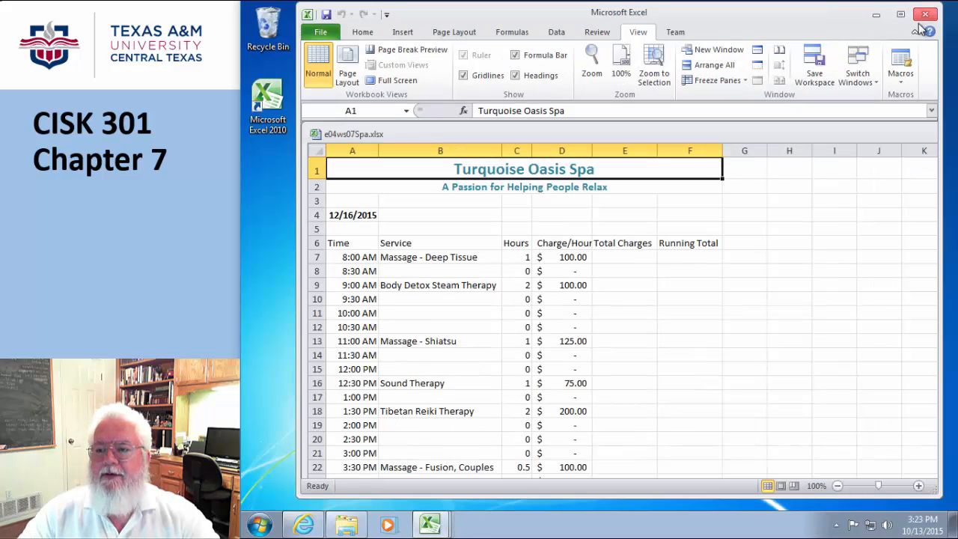
pyautogui.click(433, 524)
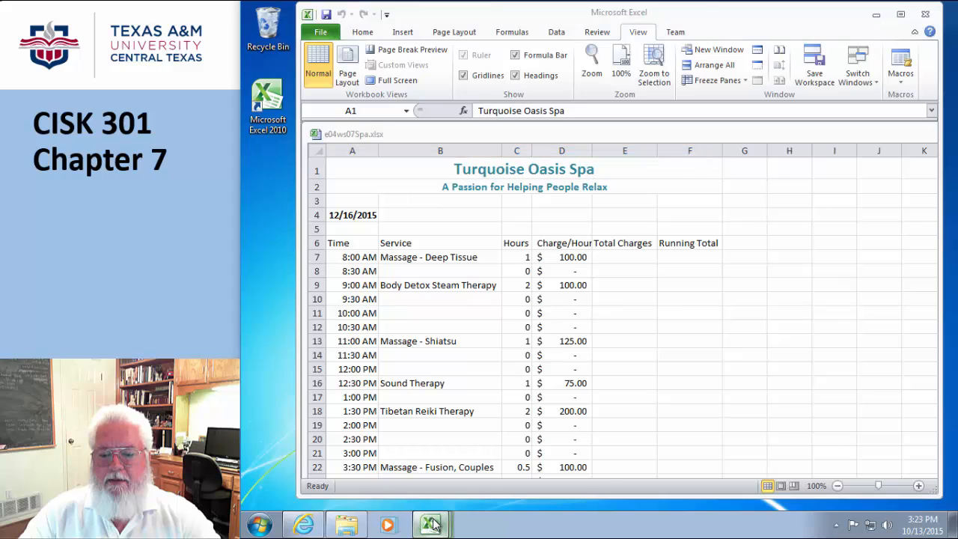
pyautogui.click(411, 447)
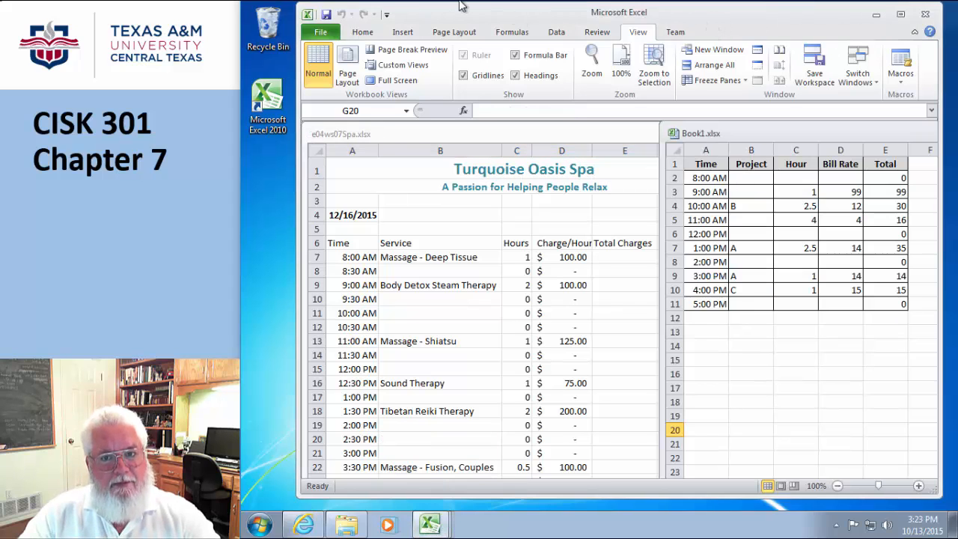
# Step: Bring the e04ws07Spa.xlsx workbook to the front and maximize the Excel window
pyautogui.moveTo(442, 10); pyautogui.dragTo(957, 77)
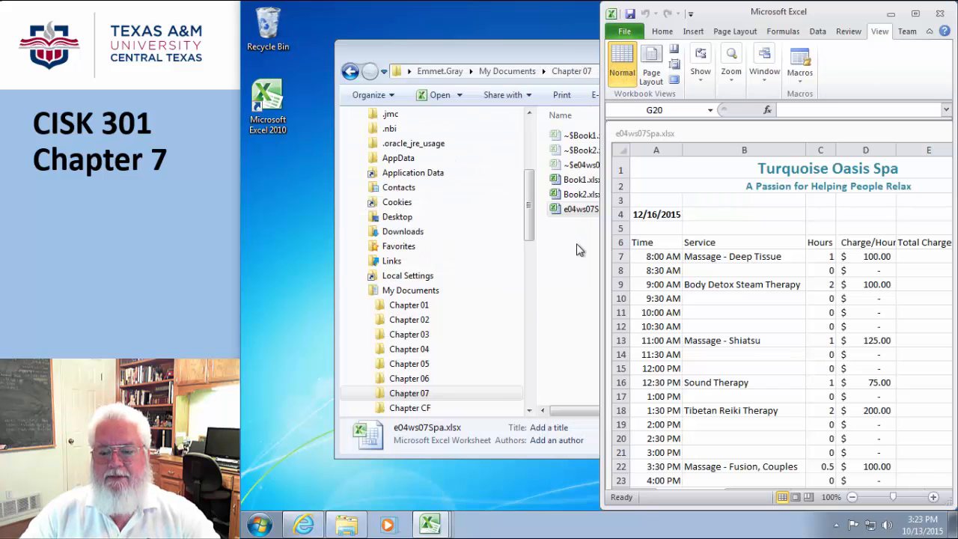
pyautogui.moveTo(441, 520)
pyautogui.click(441, 495)
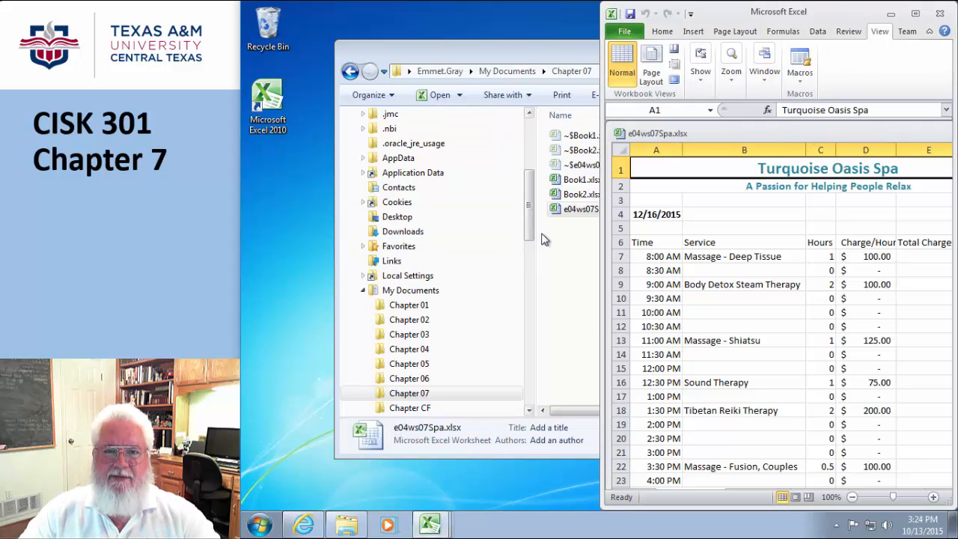
pyautogui.click(915, 13)
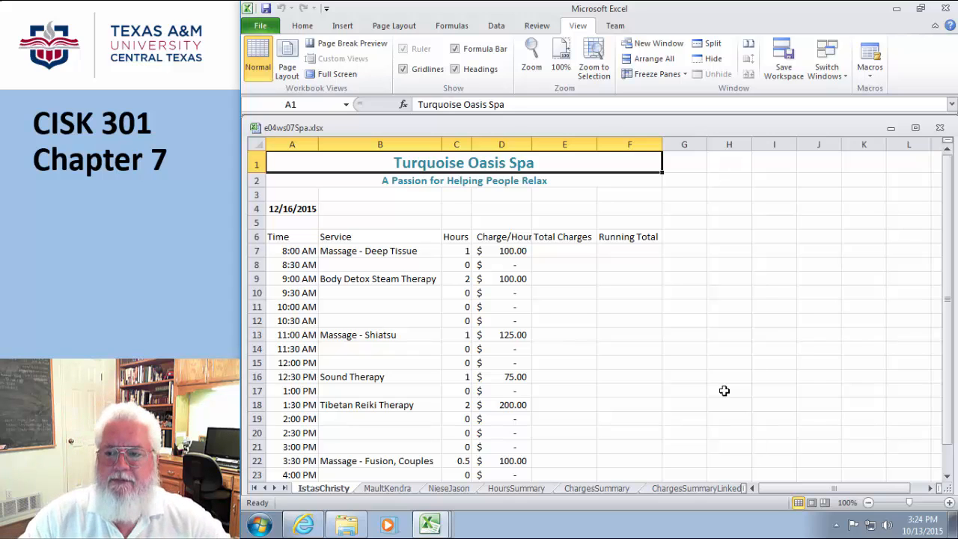
# Step: Close the e04ws07Spa.xlsx workbook and select cell C20 on the Fred worksheet of Book1.xlsx
pyautogui.click(653, 59)
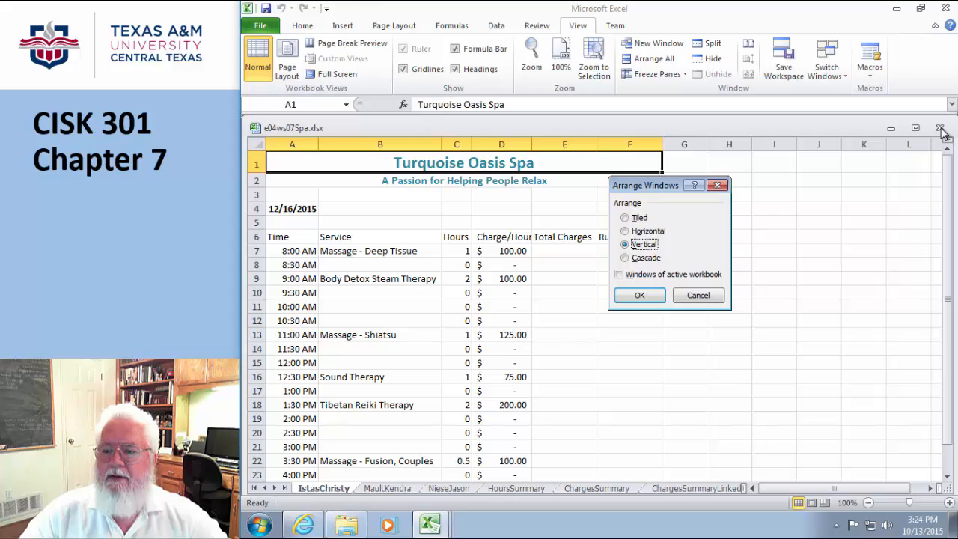
pyautogui.click(678, 296)
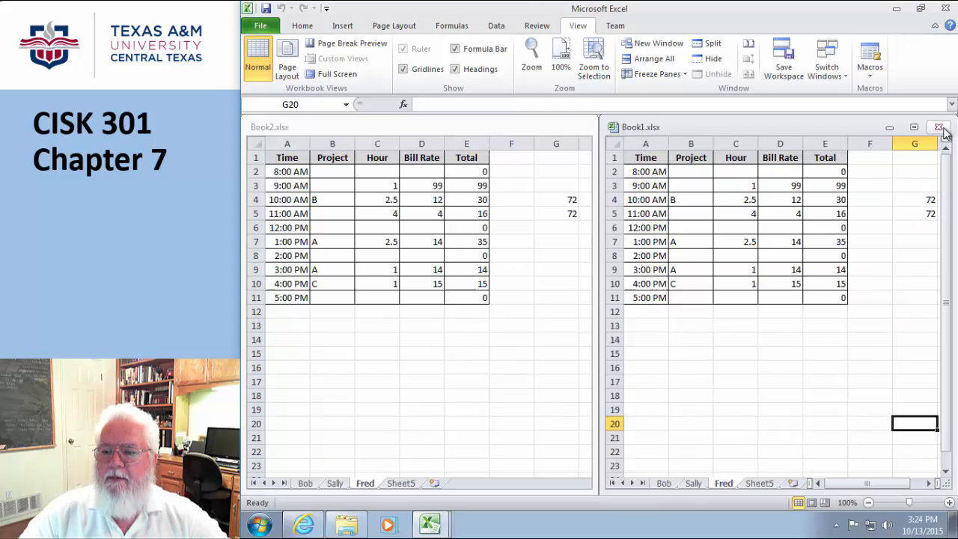
pyautogui.press('Left')
pyautogui.press('Left')
pyautogui.press('Left')
pyautogui.press('Left')
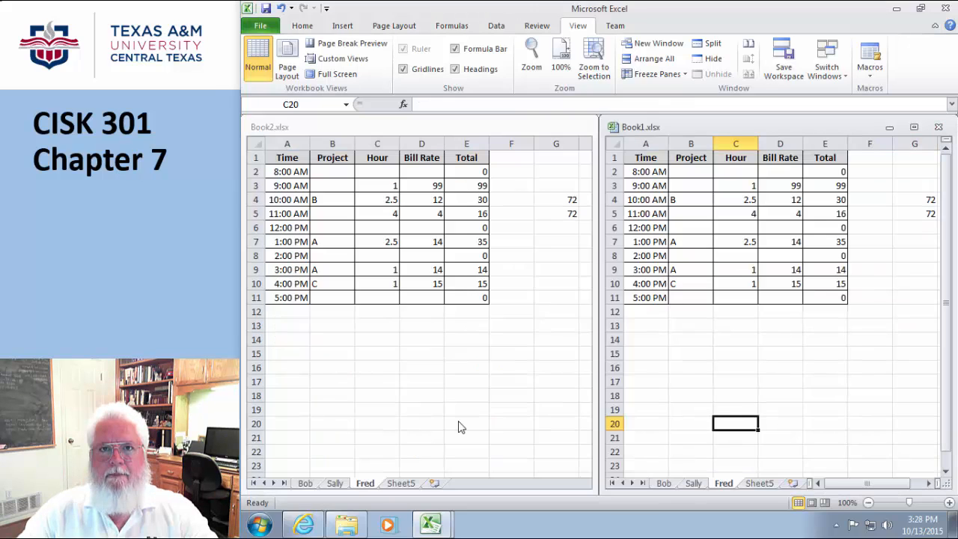